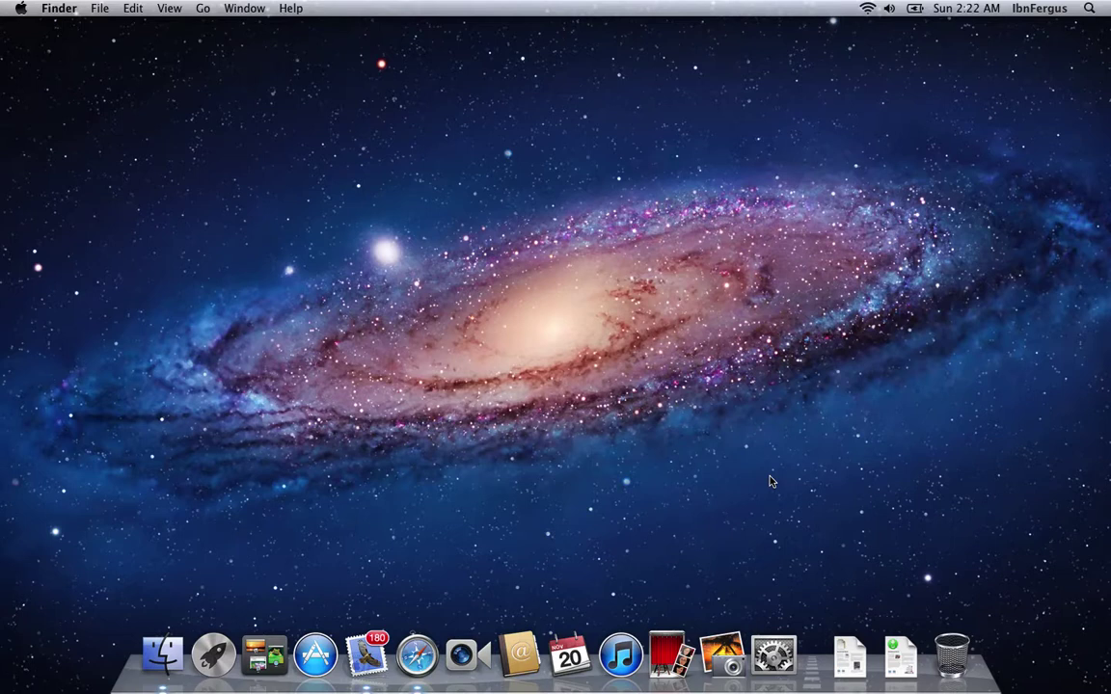
Step: Launch Safari and open the MozillaZine 'Getting an SMIME certificate' article from the search results
left_click(418, 656)
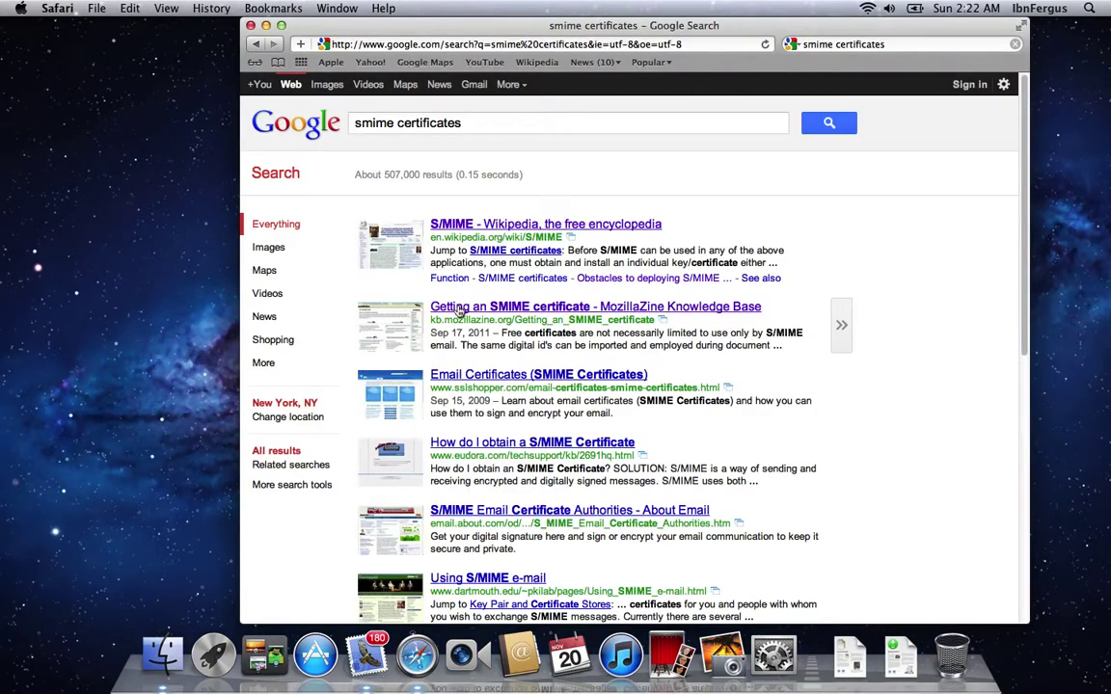
left_click(556, 311)
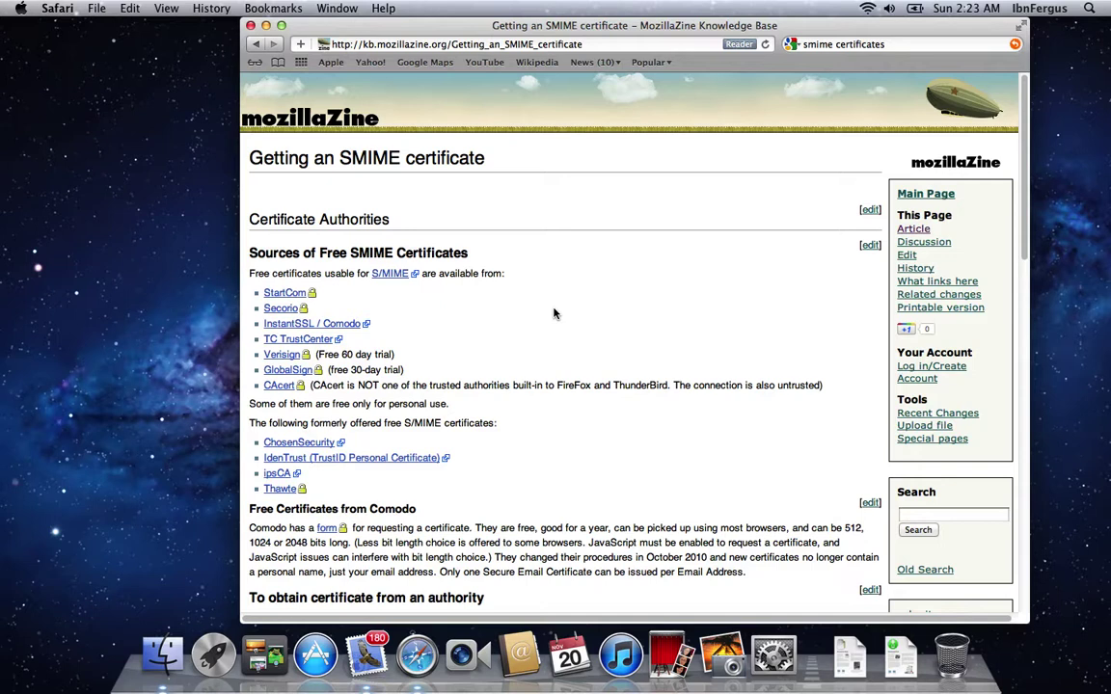
Step: Go to the InstantSSL/Comodo page and start the free Secure Email Certificate application
left_click(322, 325)
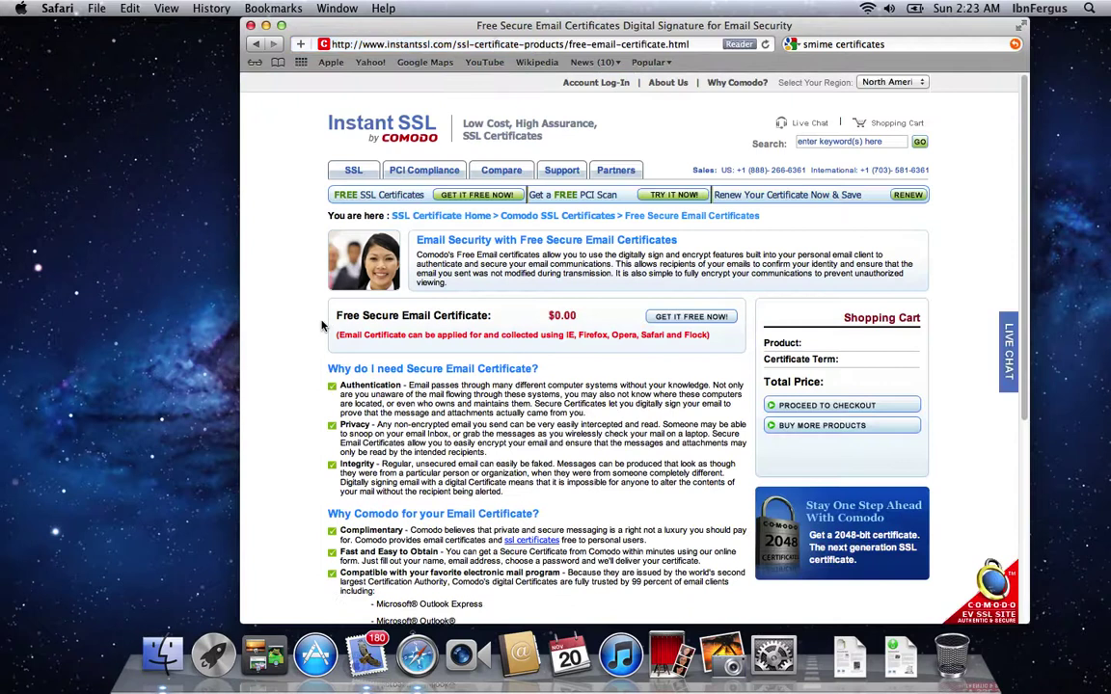
left_click(658, 324)
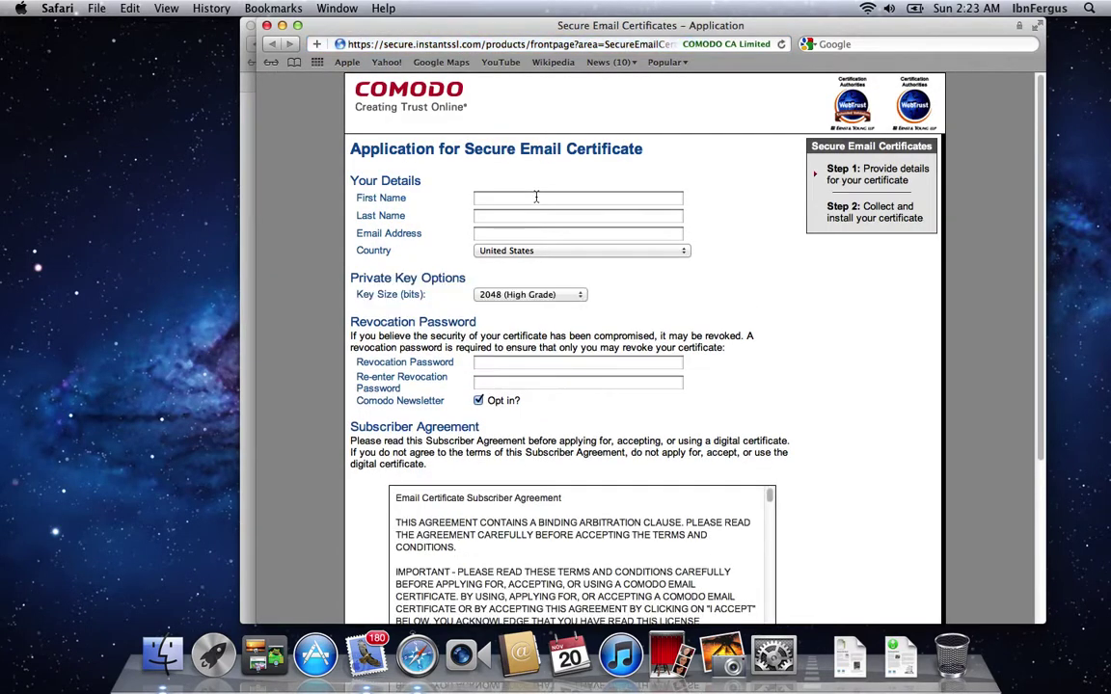
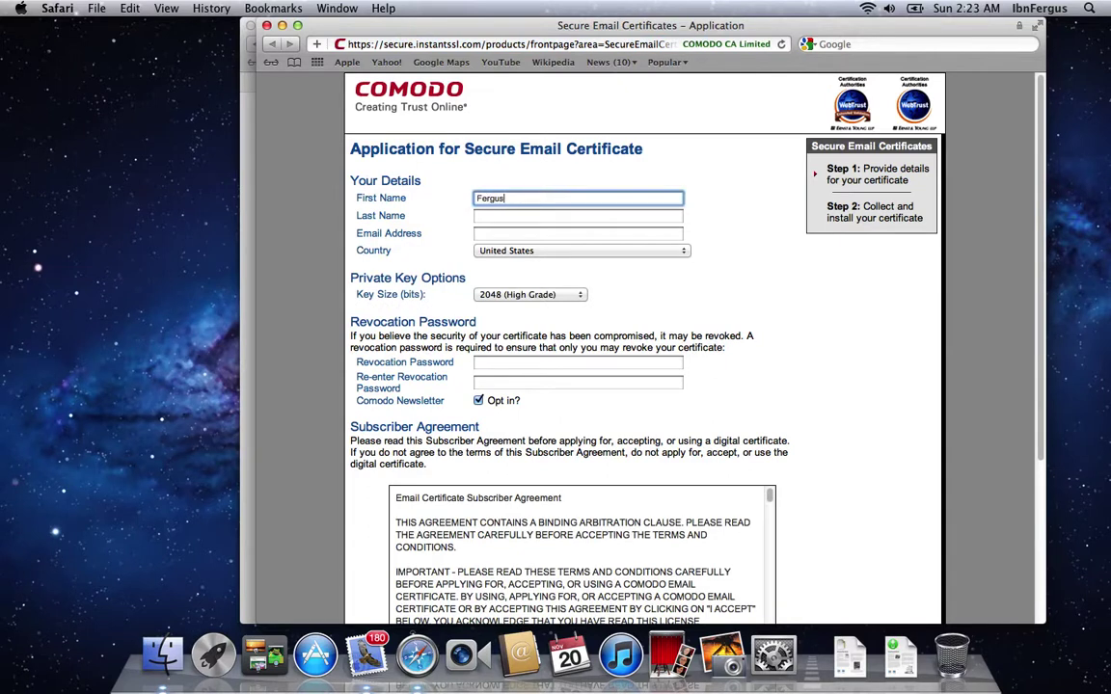
Step: Enter the applicant's first name, last name and e-mail address on the Comodo form
key("Tab")
key("shift+Tab")
key("Tab")
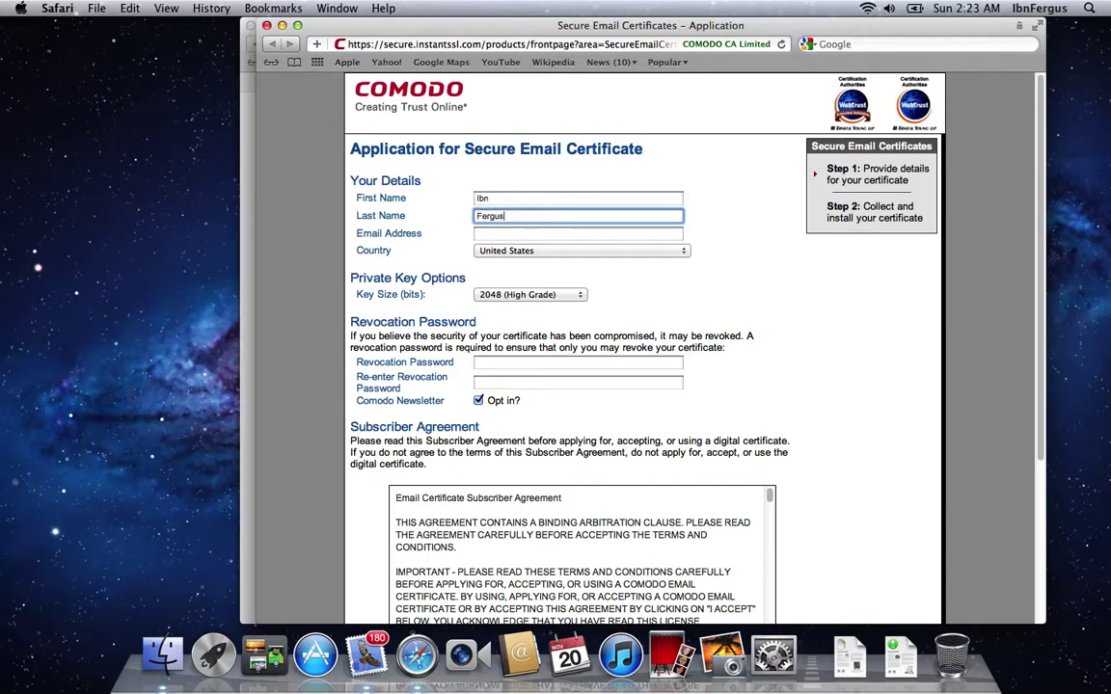
key("Tab")
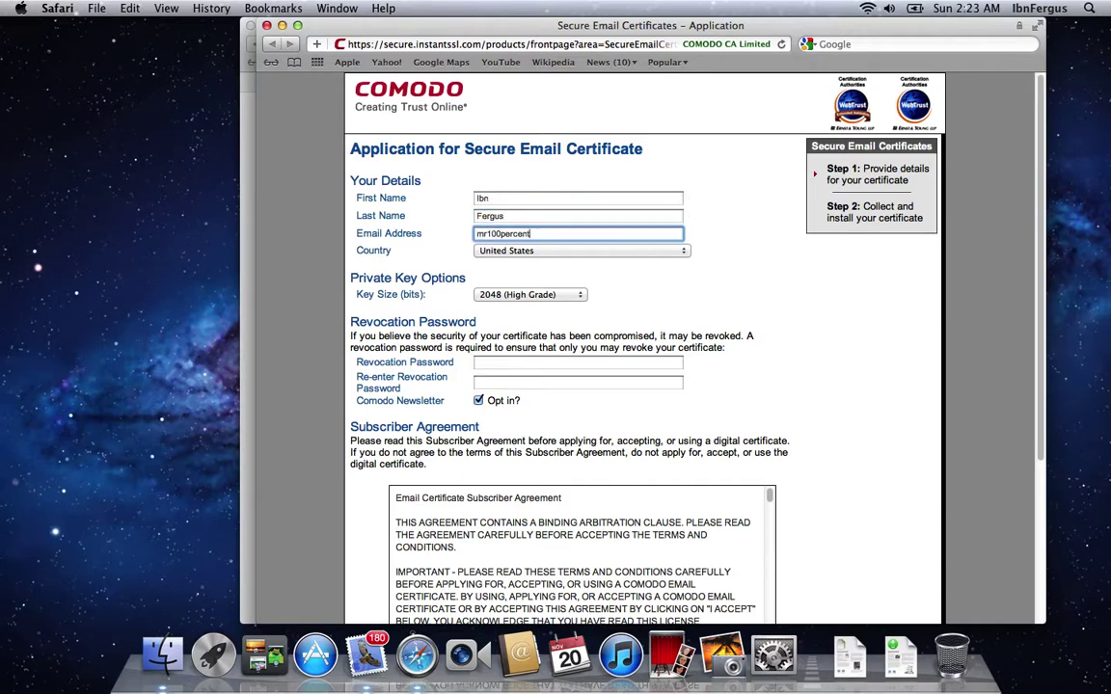
Step: Leave the key size at 2048 (High Grade) after reviewing the options
left_click(529, 294)
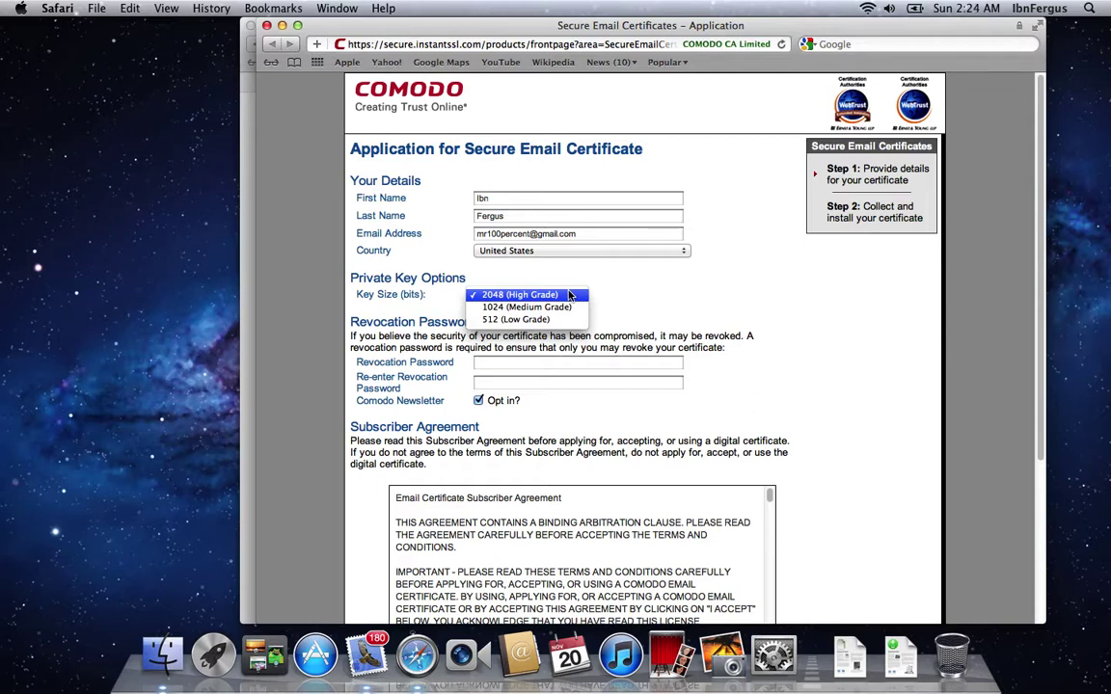
left_click(564, 295)
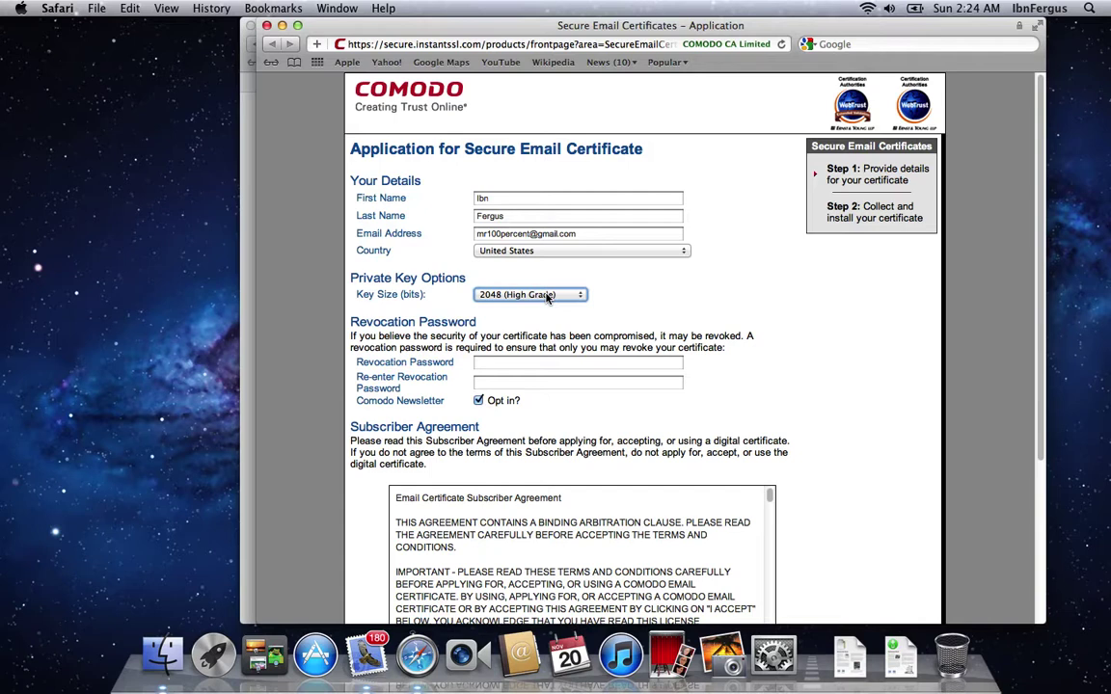
left_click(547, 295)
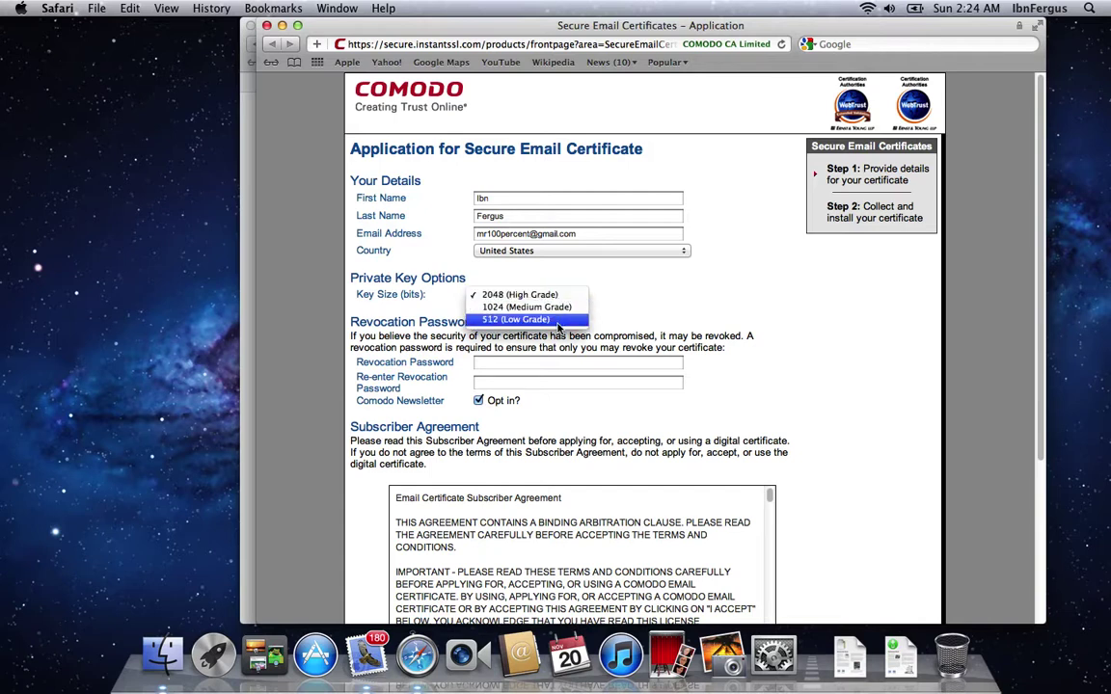
left_click(633, 293)
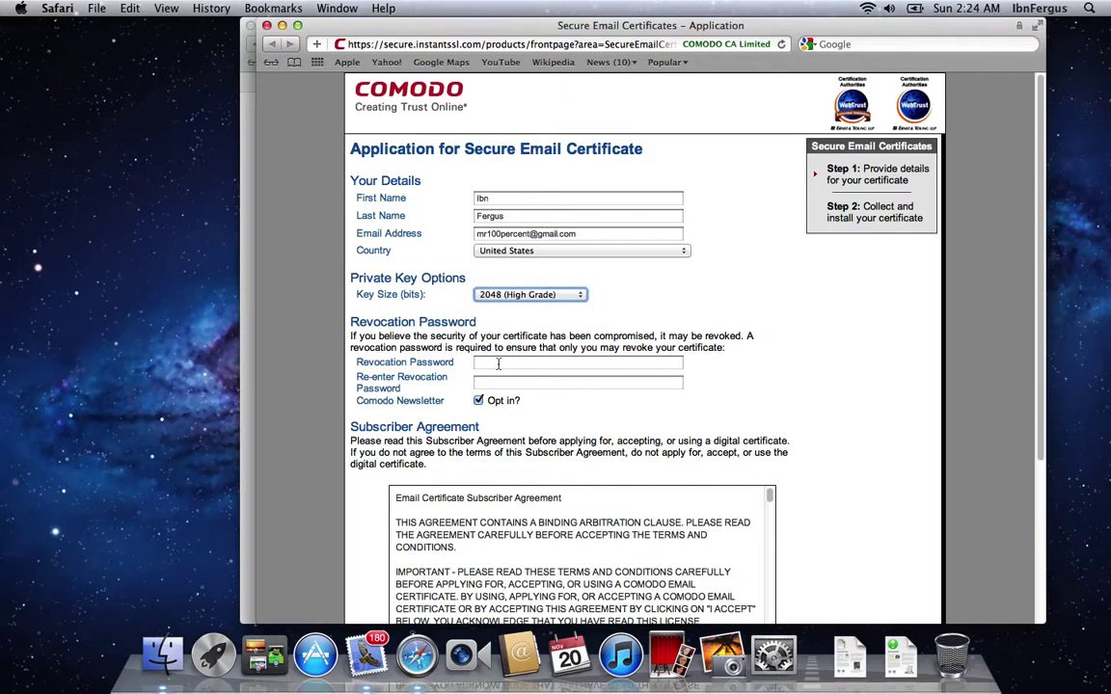
left_click(498, 363)
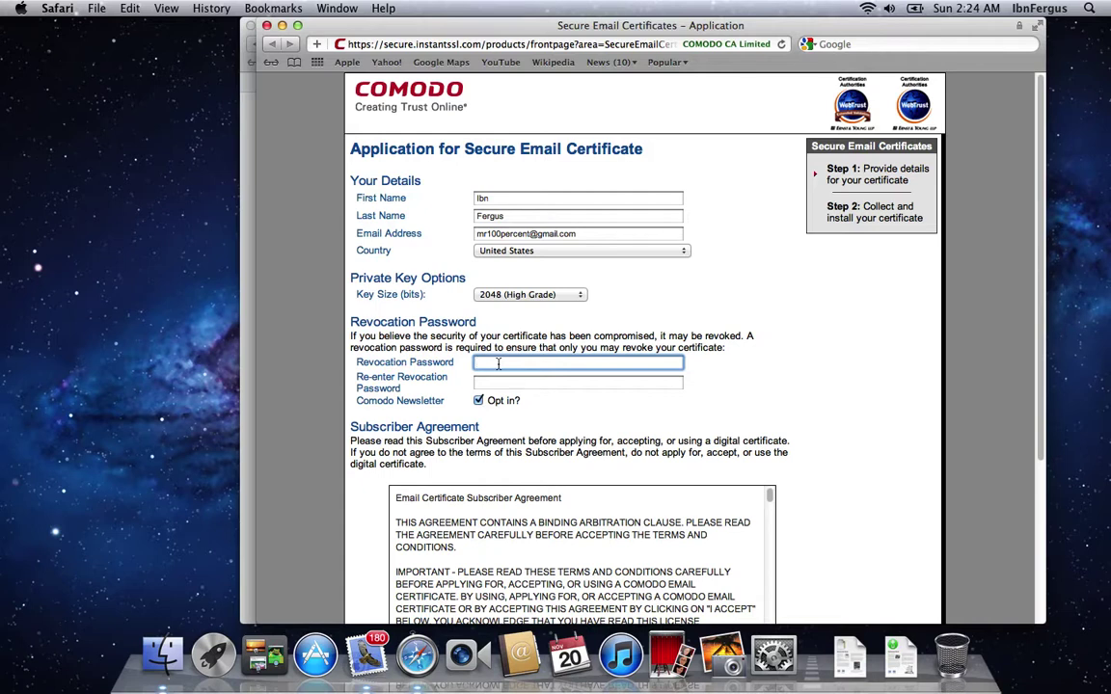
Step: Enter the revocation password and confirm it in the second field
type("********")
key("Tab")
type("*")
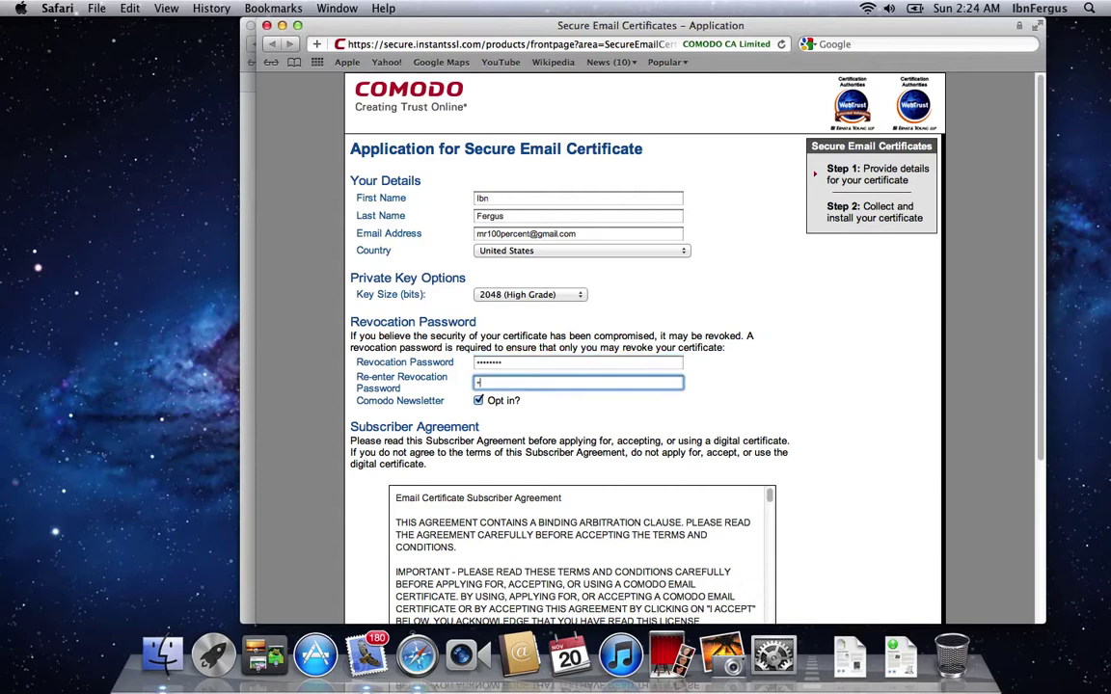
type("*******")
Step: Opt out of the Comodo newsletter, accept the subscriber agreement and submit the application
left_click(478, 400)
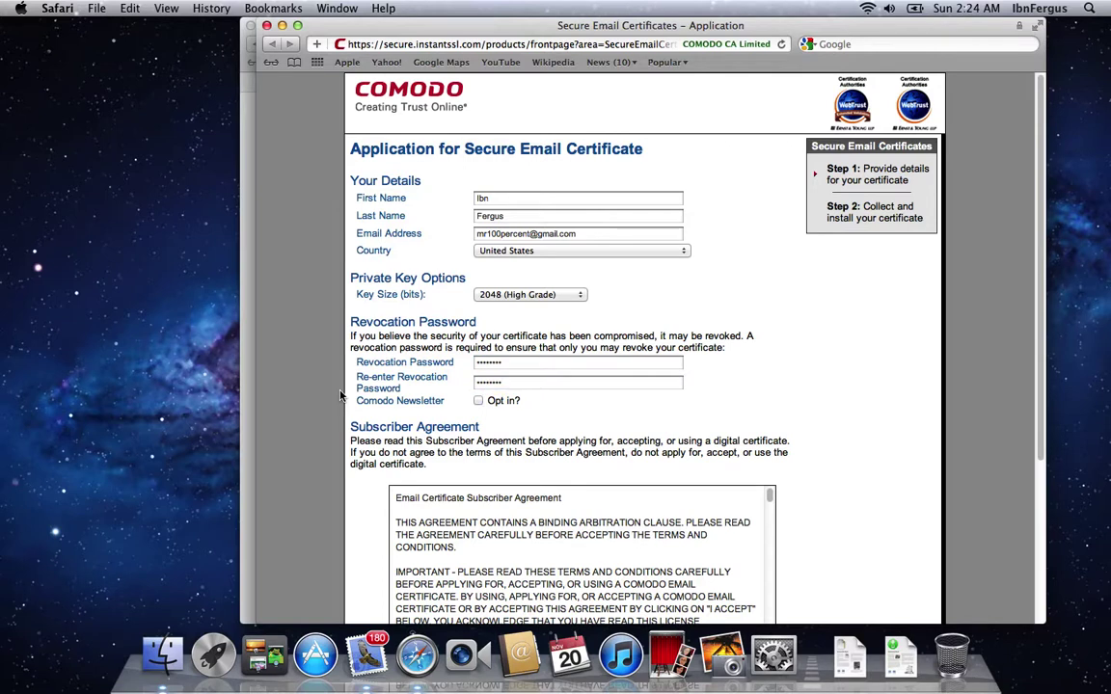
scroll(340, 395, "down", 5)
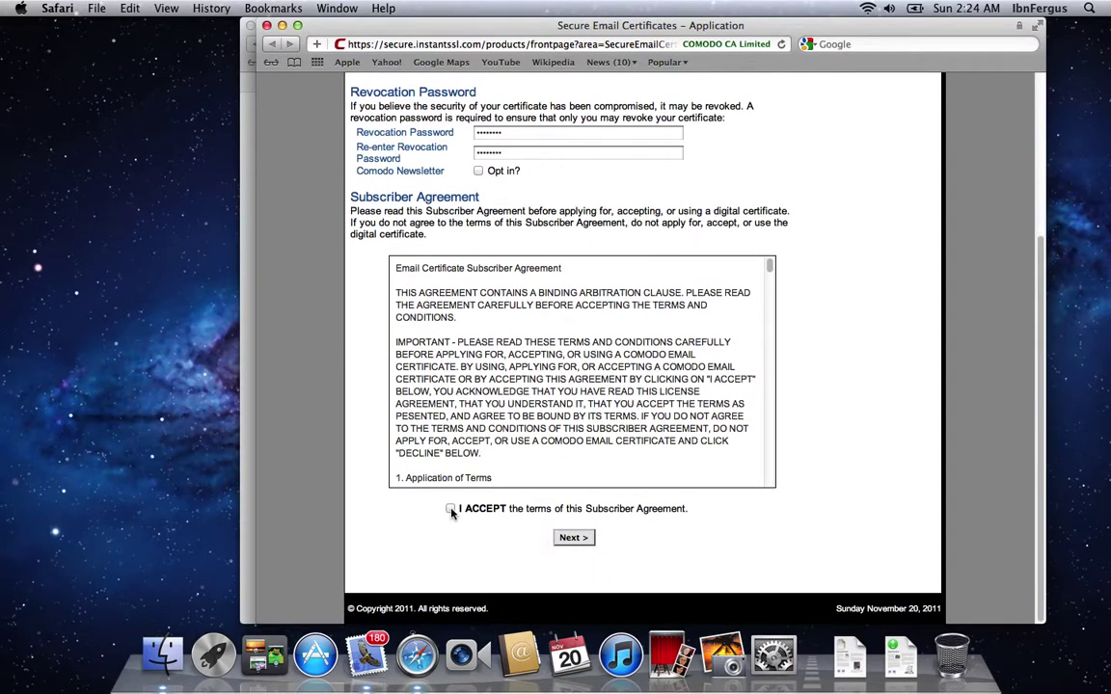
left_click(450, 509)
scroll(598, 302, "down", 15)
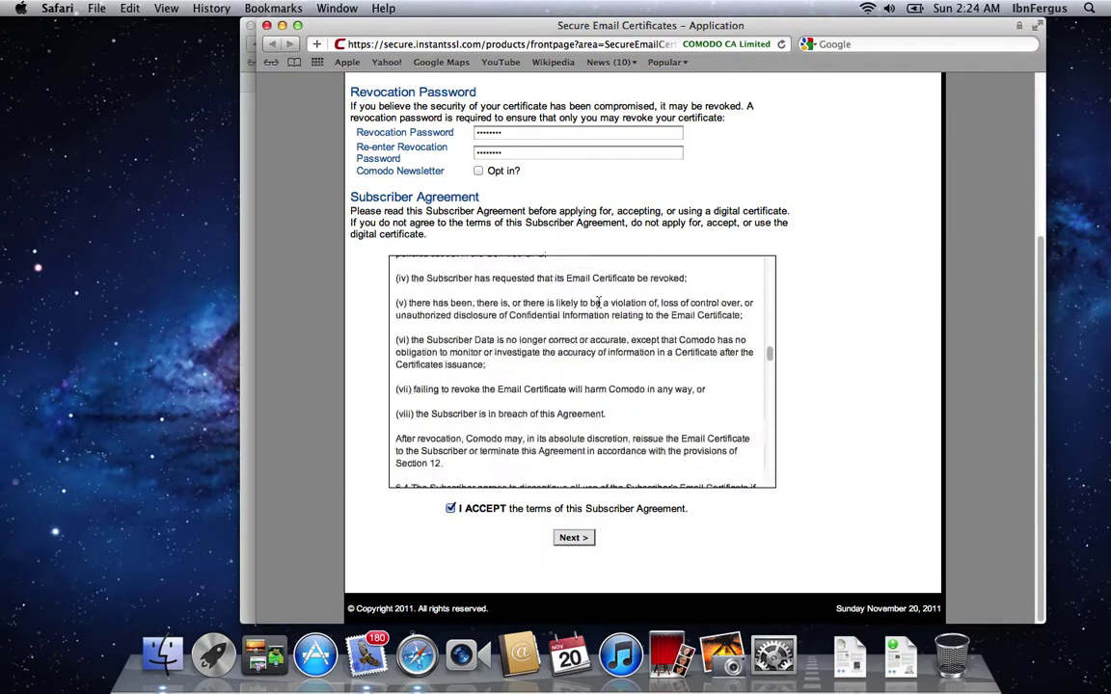
left_click(581, 538)
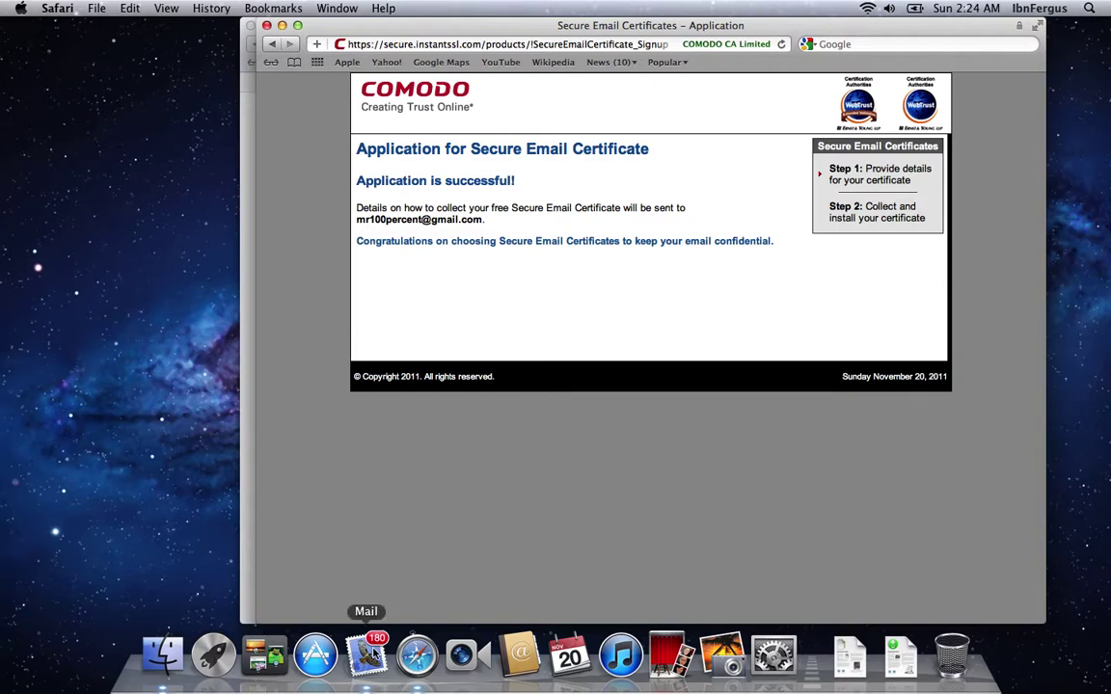
Step: Switch to Mail to view the inbox
left_click(372, 653)
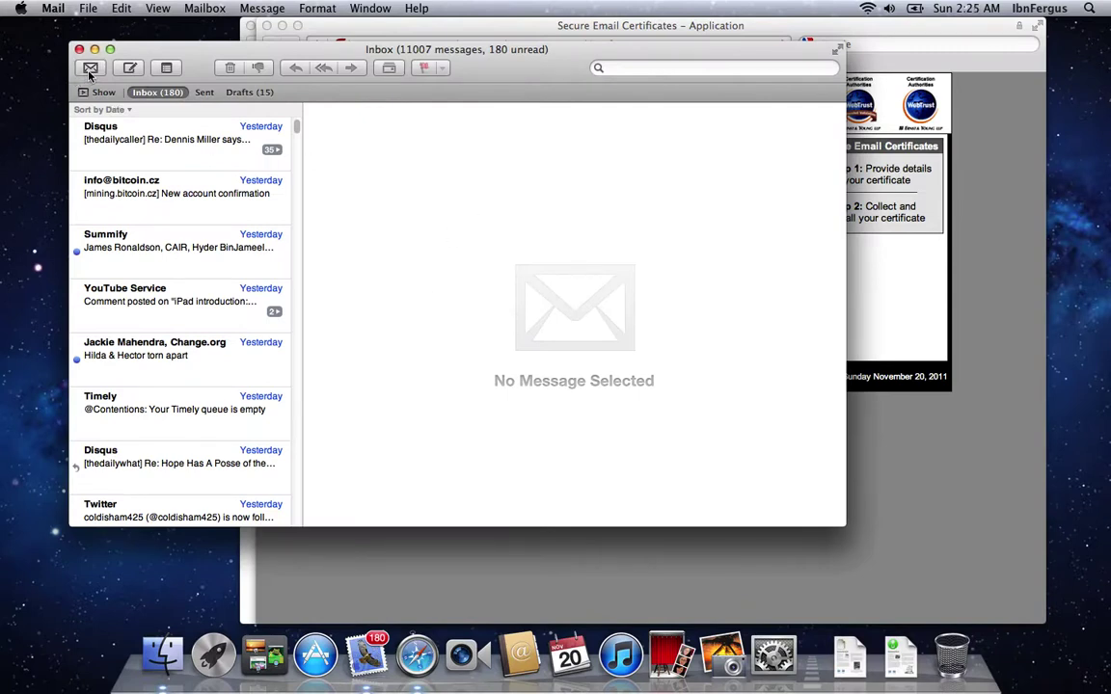
Step: Fetch new mail, open Comodo's collection email and follow its Click & Install certificate link
left_click(389, 26)
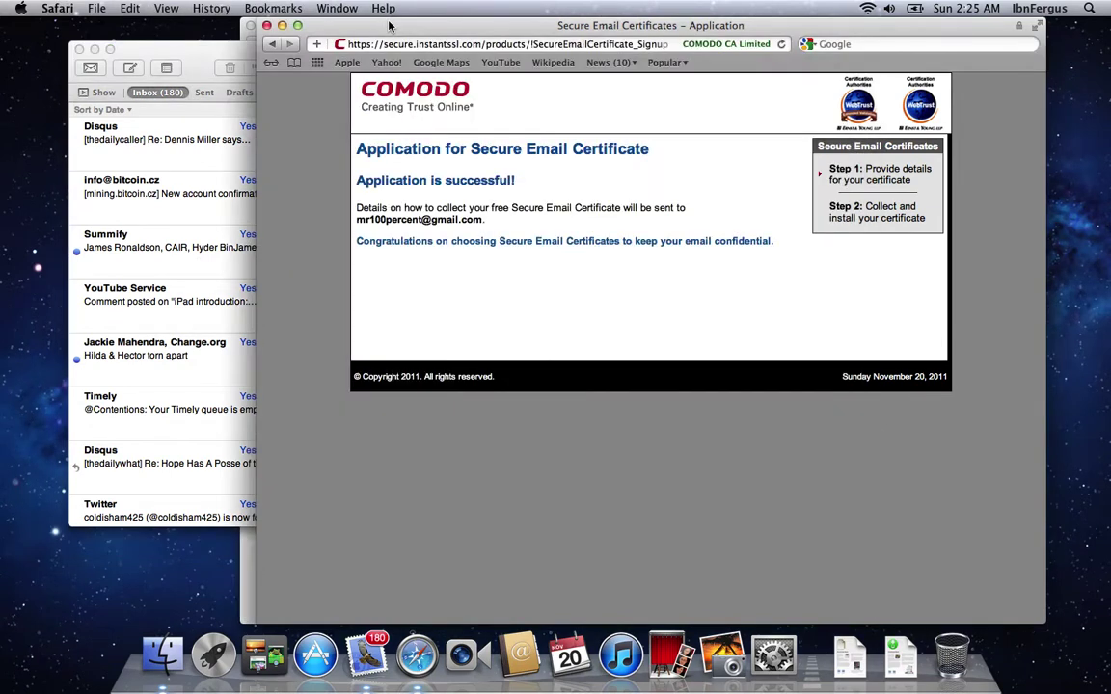
left_click(179, 53)
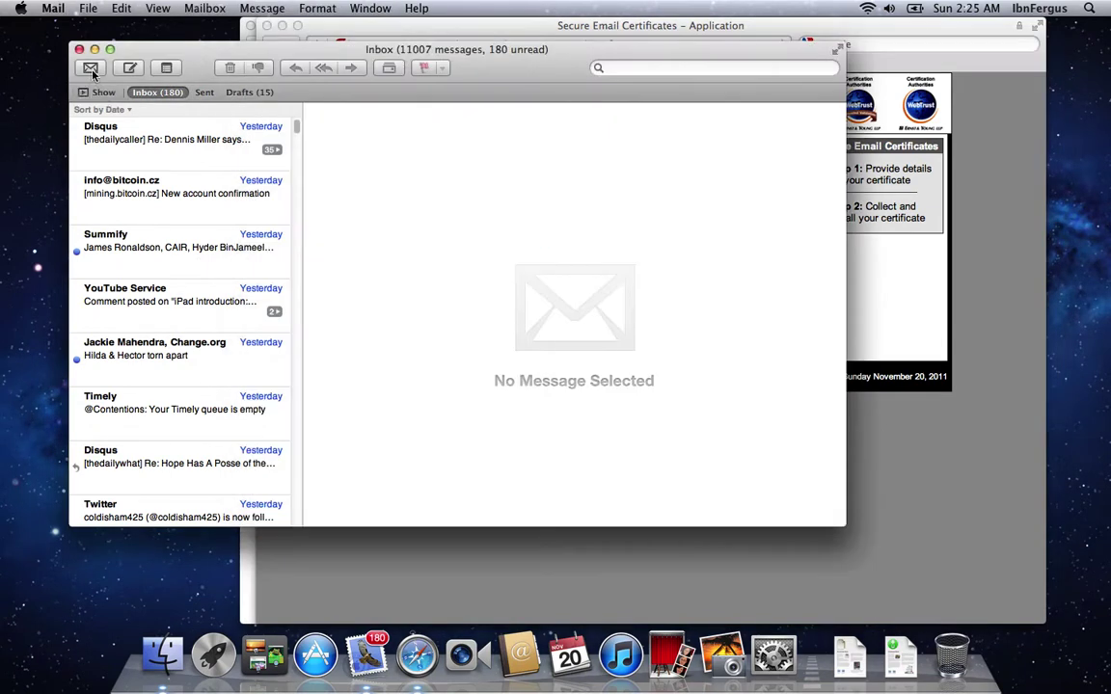
left_click(85, 64)
left_click(214, 151)
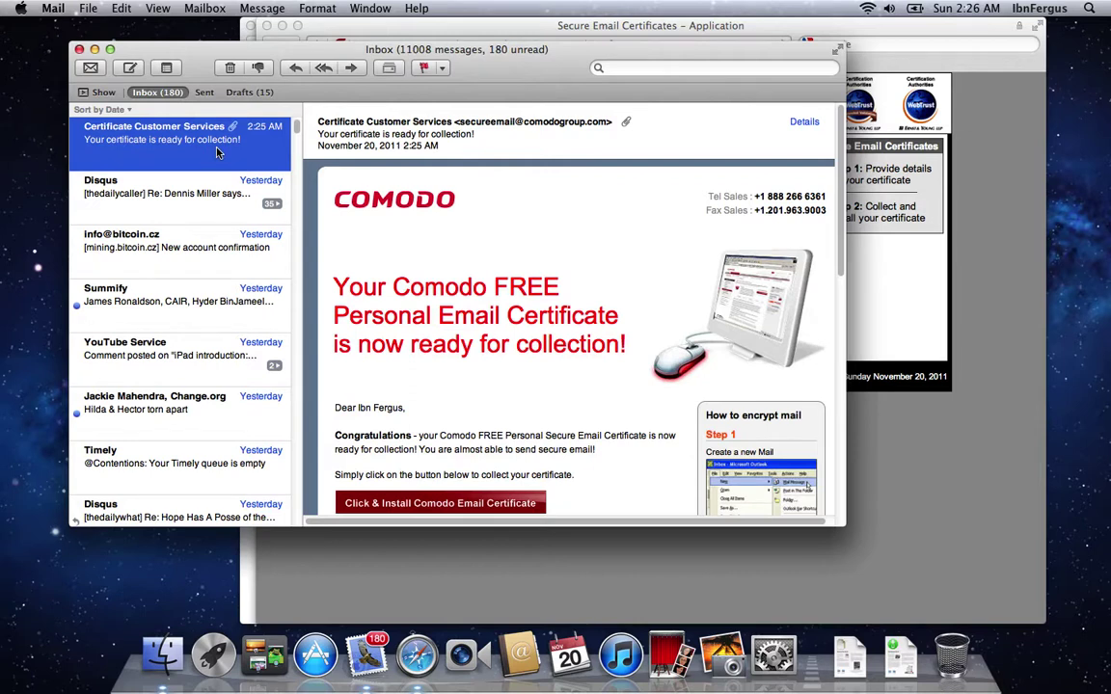
scroll(379, 435, "down", 3)
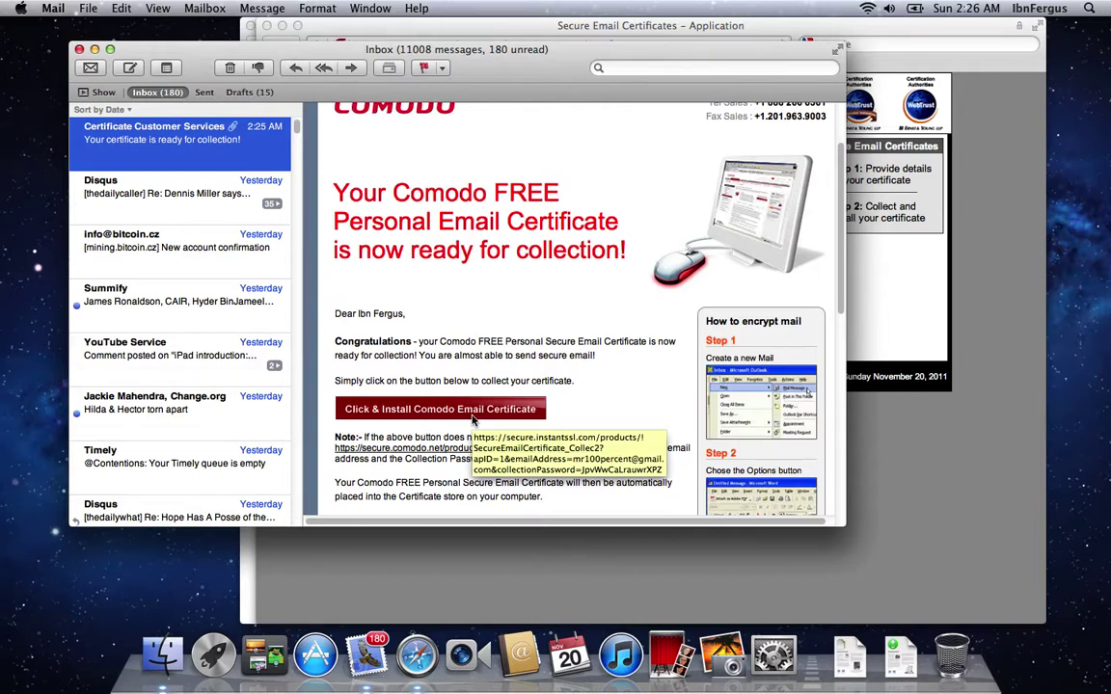
left_click(472, 415)
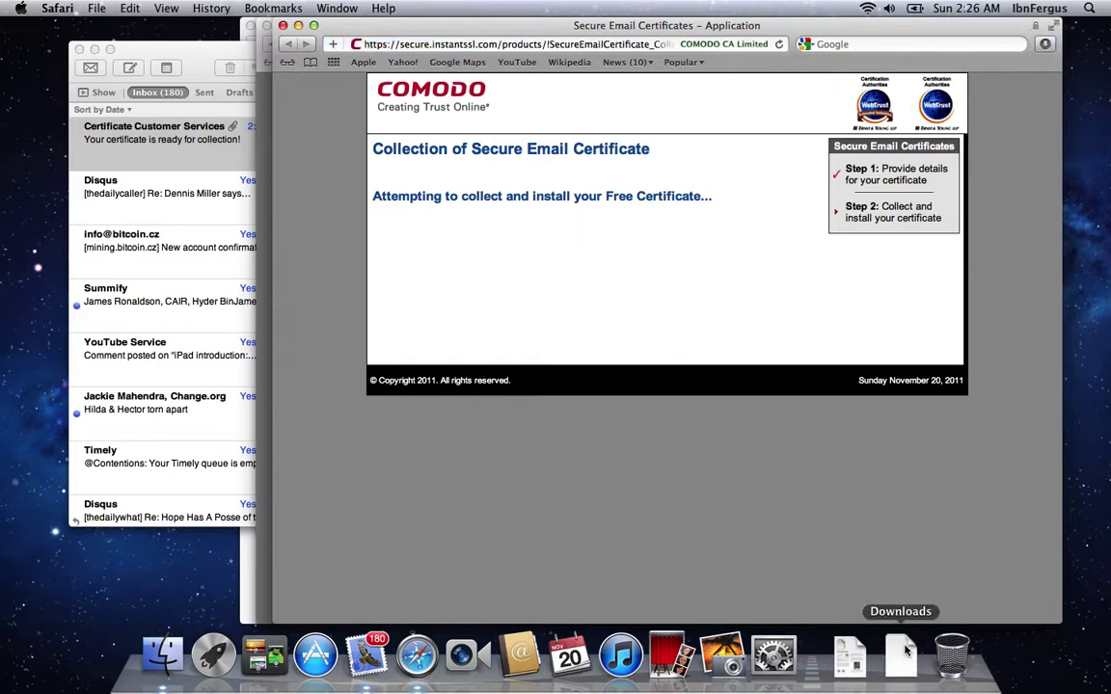
Step: Open the downloaded CollectCCC.p7s certificate file from the Downloads stack
left_click(905, 652)
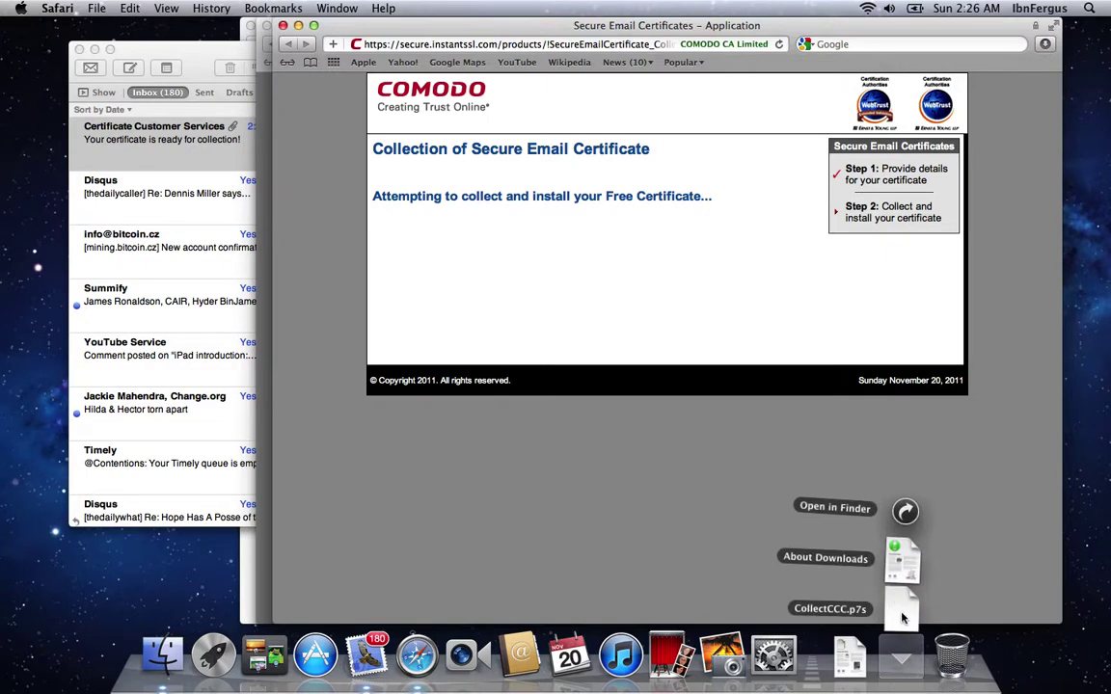
left_click(902, 618)
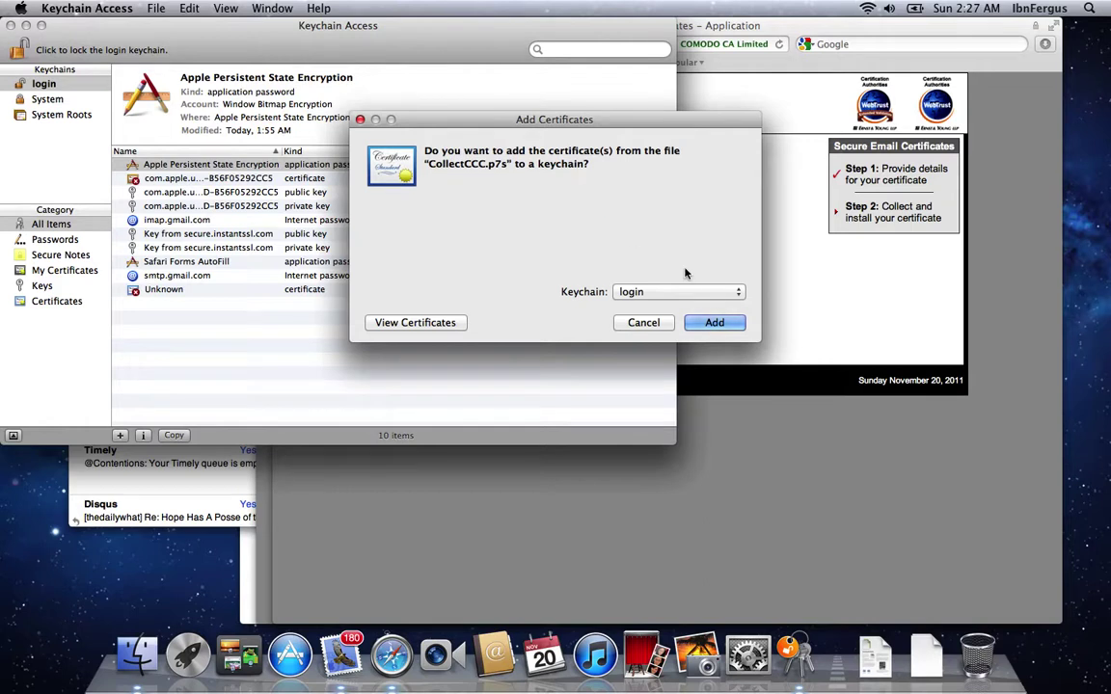
Step: Add the Comodo certificate to the login keychain and inspect its secure.instantssl.com public and private keys
left_click(713, 322)
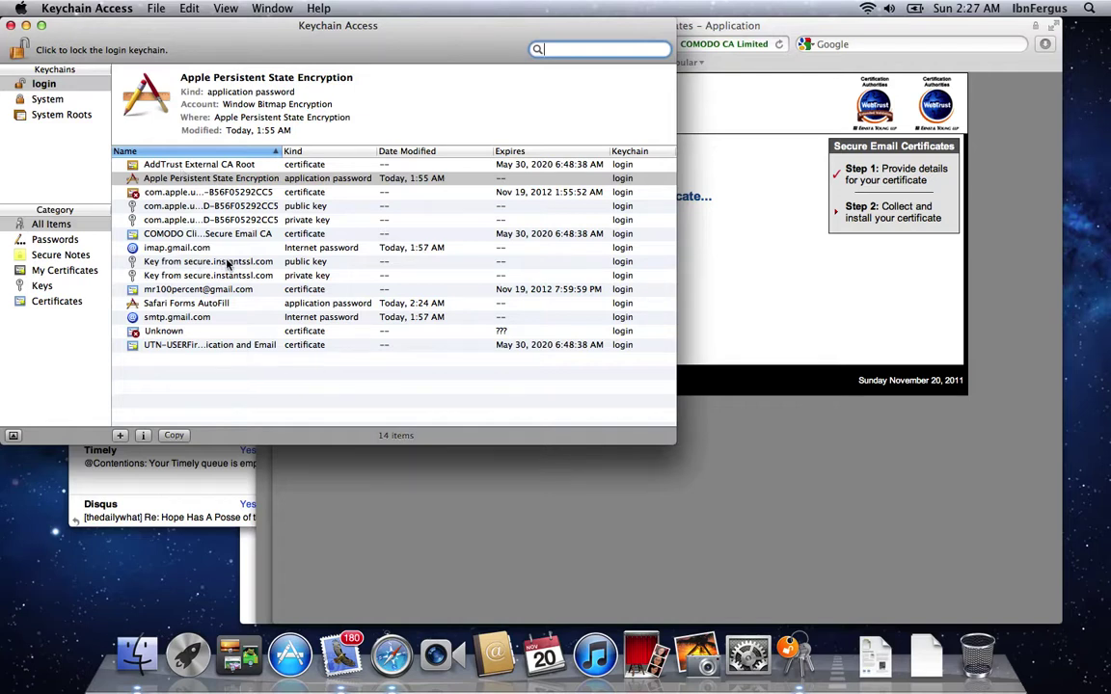
left_click(313, 262)
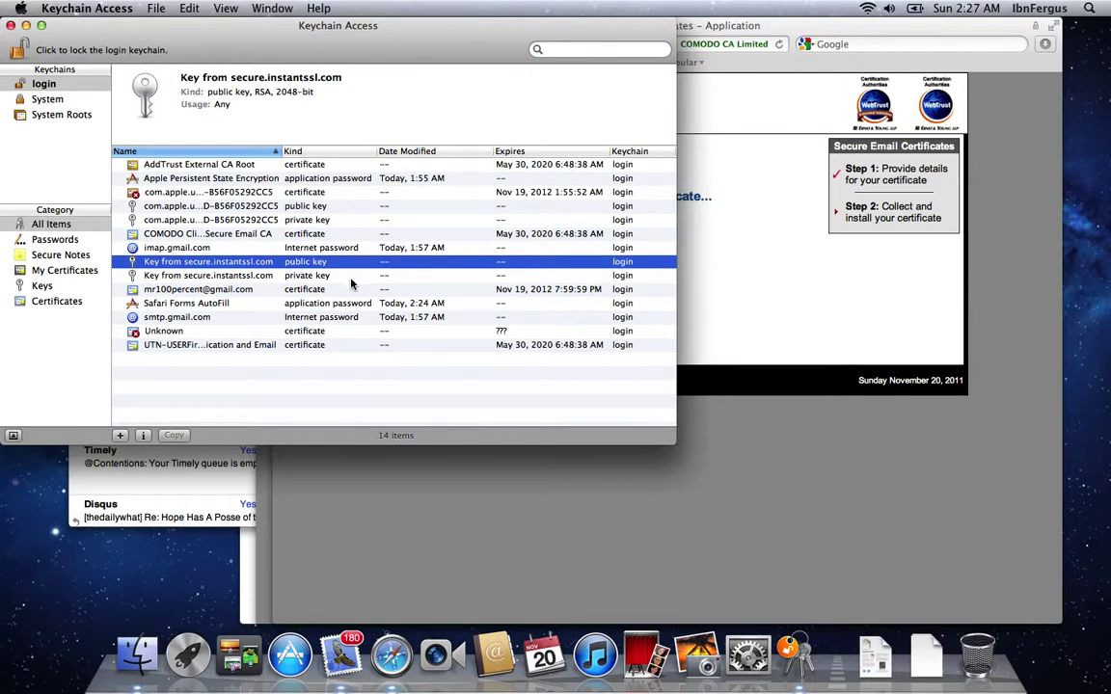
left_click(350, 276)
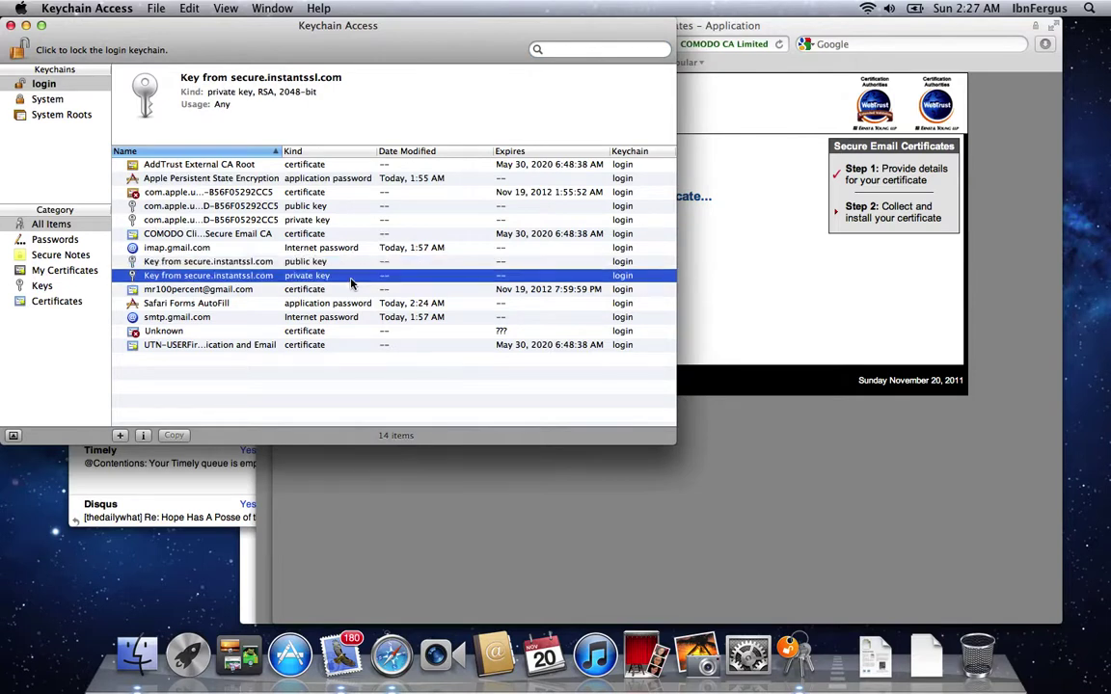
left_click(160, 487)
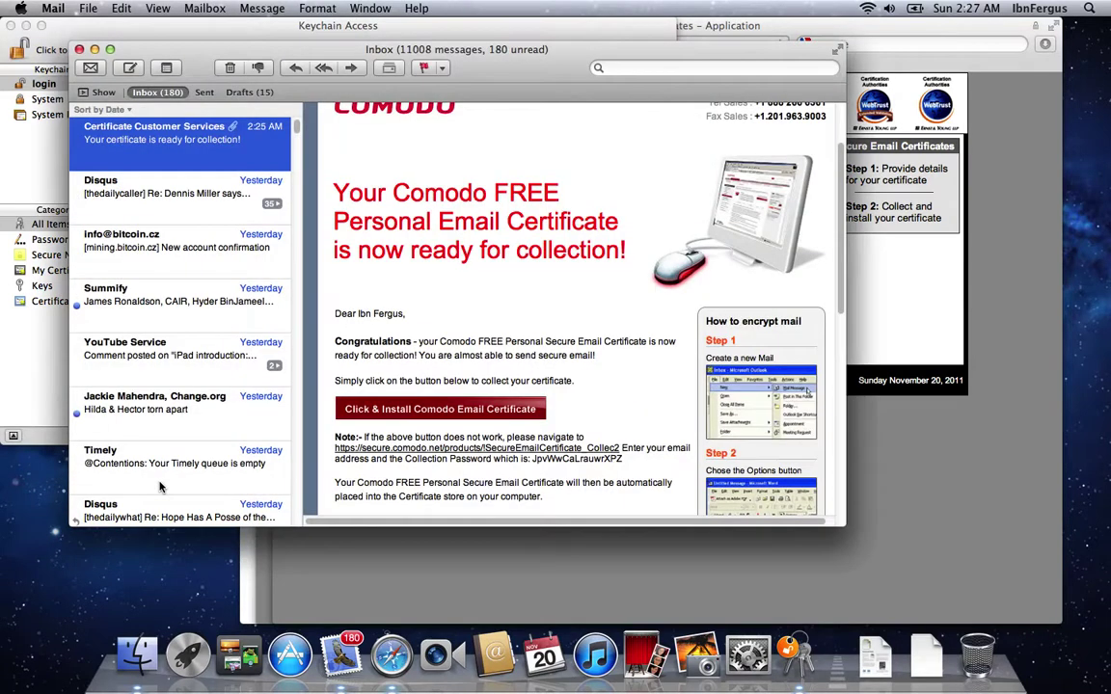
Step: Close the message viewer, return to the inbox and start a new message with Cmd+N
key("super+w")
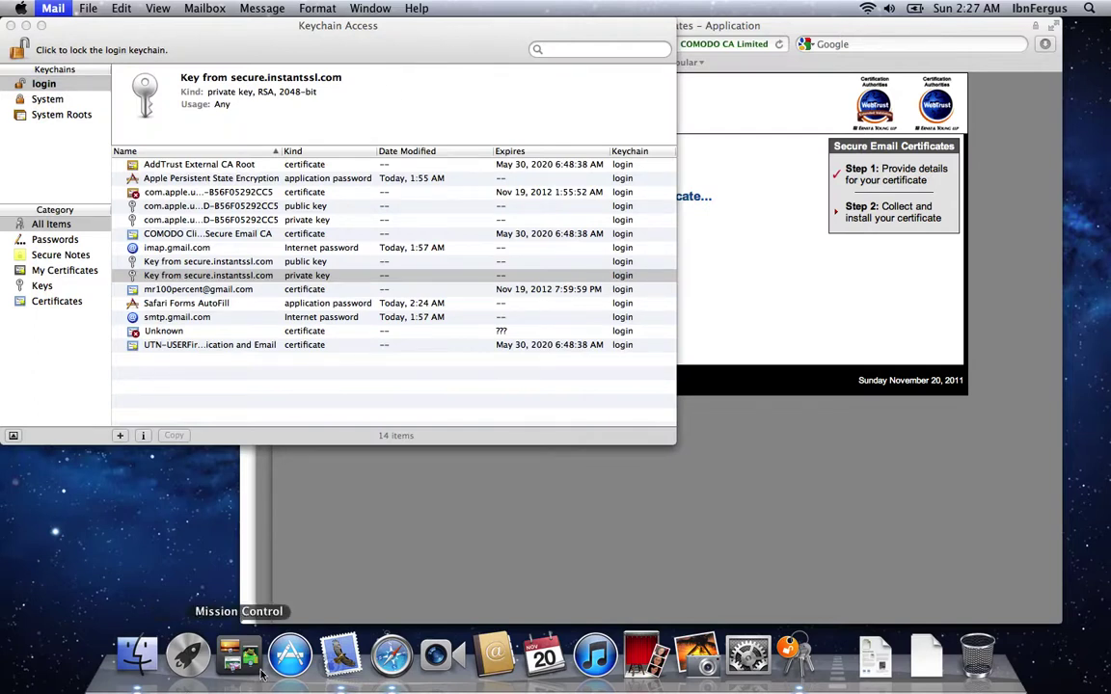
left_click(336, 660)
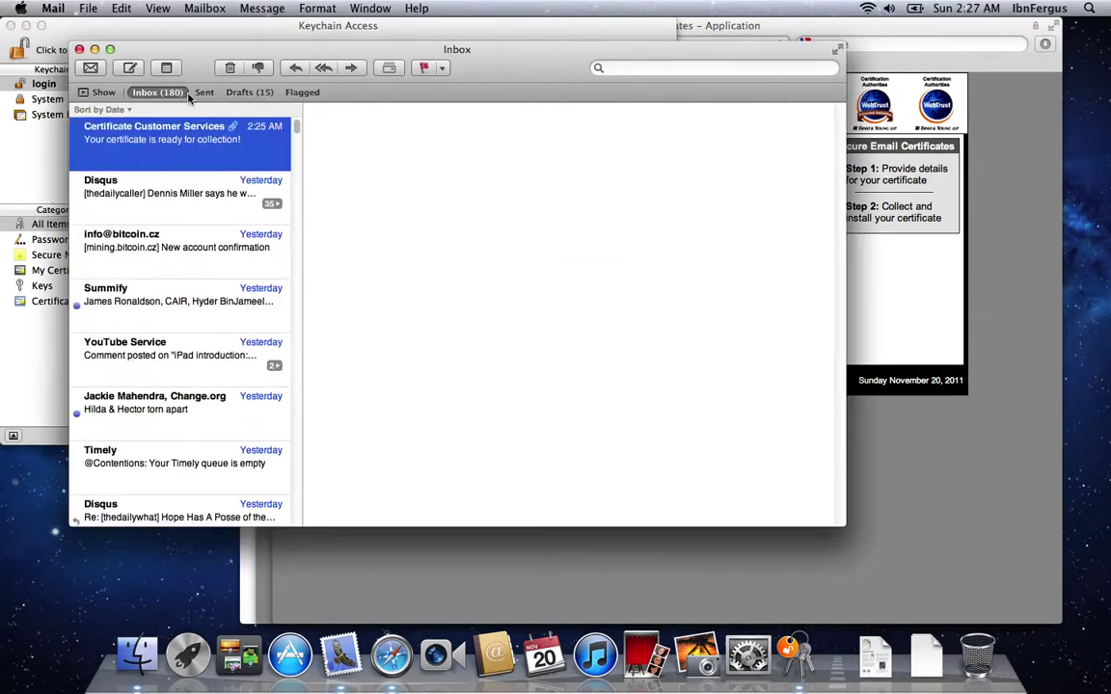
key("super+n")
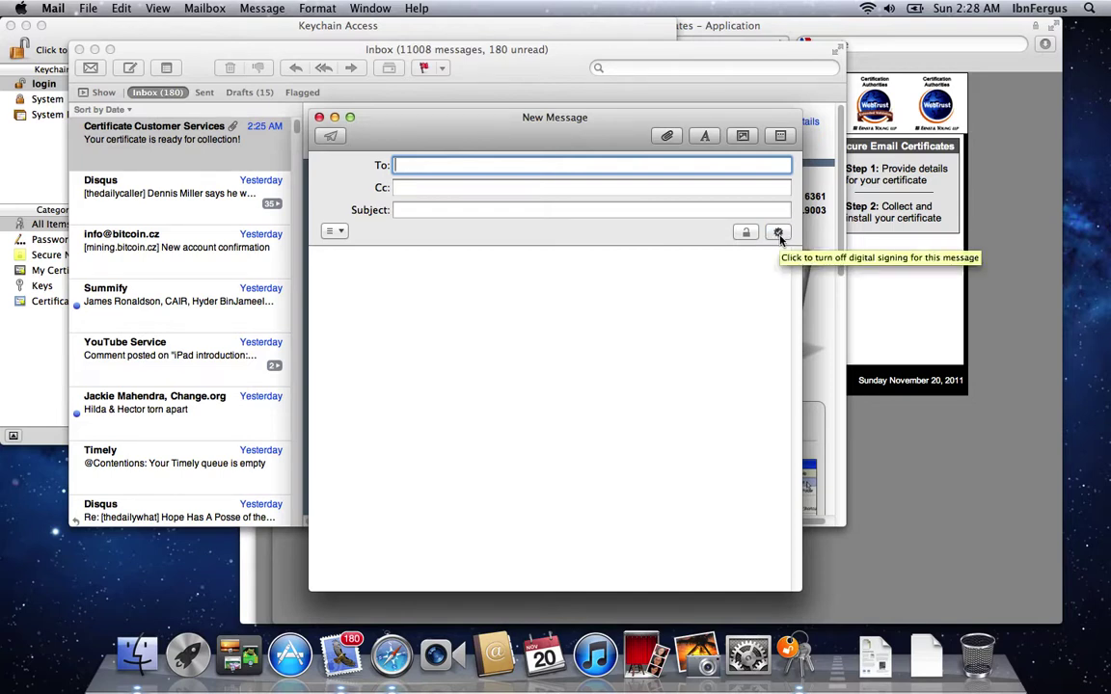
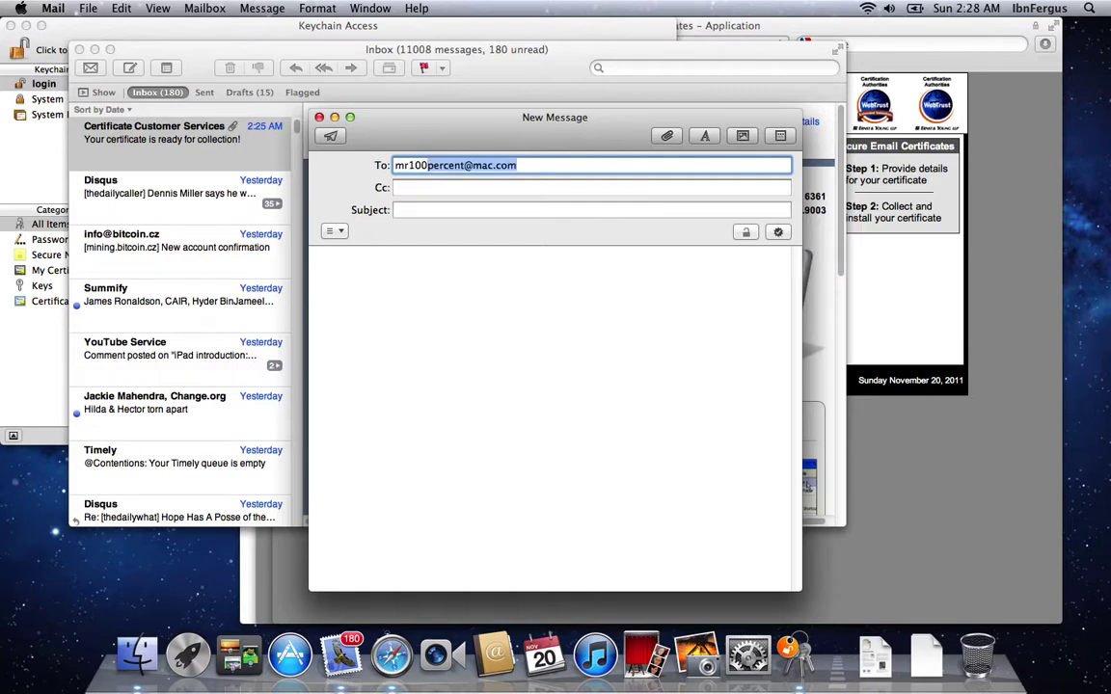
Step: Address the message to your own account, subject 'Test email', body 'Testing, can you read this?'
key("Tab")
key("Tab")
type("Te")
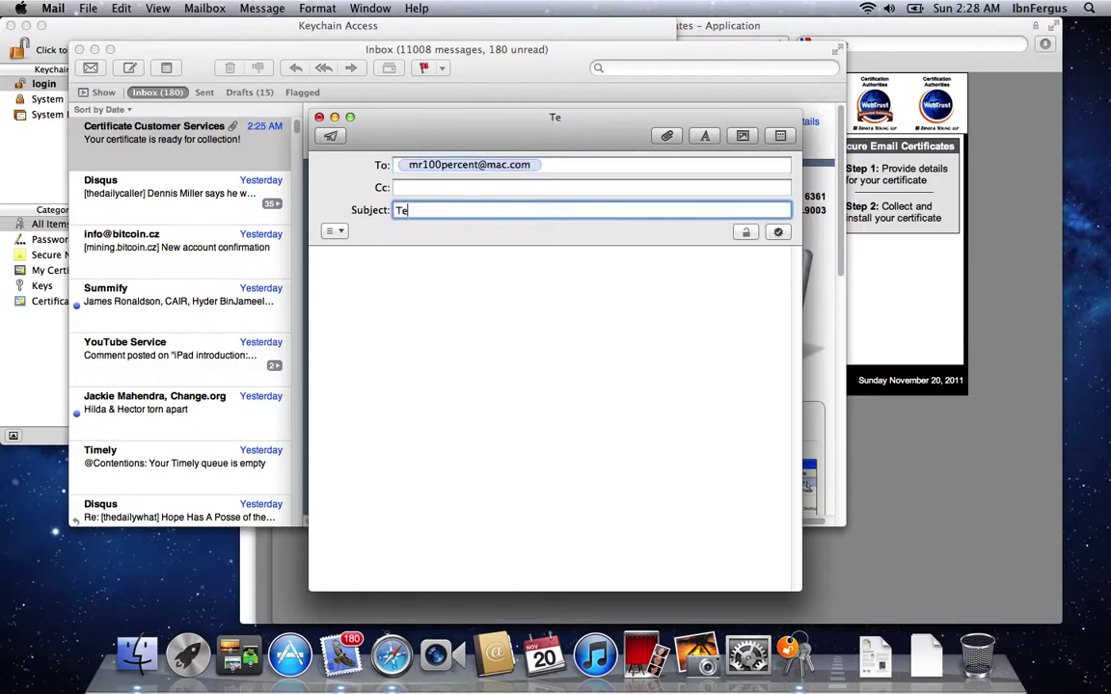
type("st email")
key("Tab")
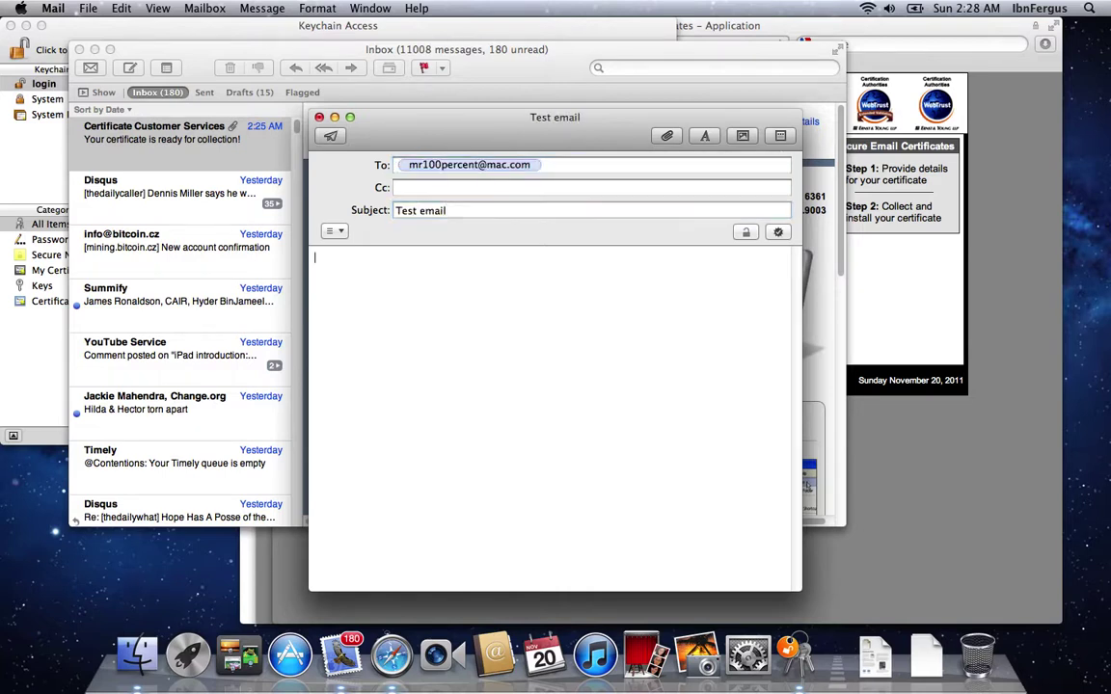
type("Testing, can you can rea")
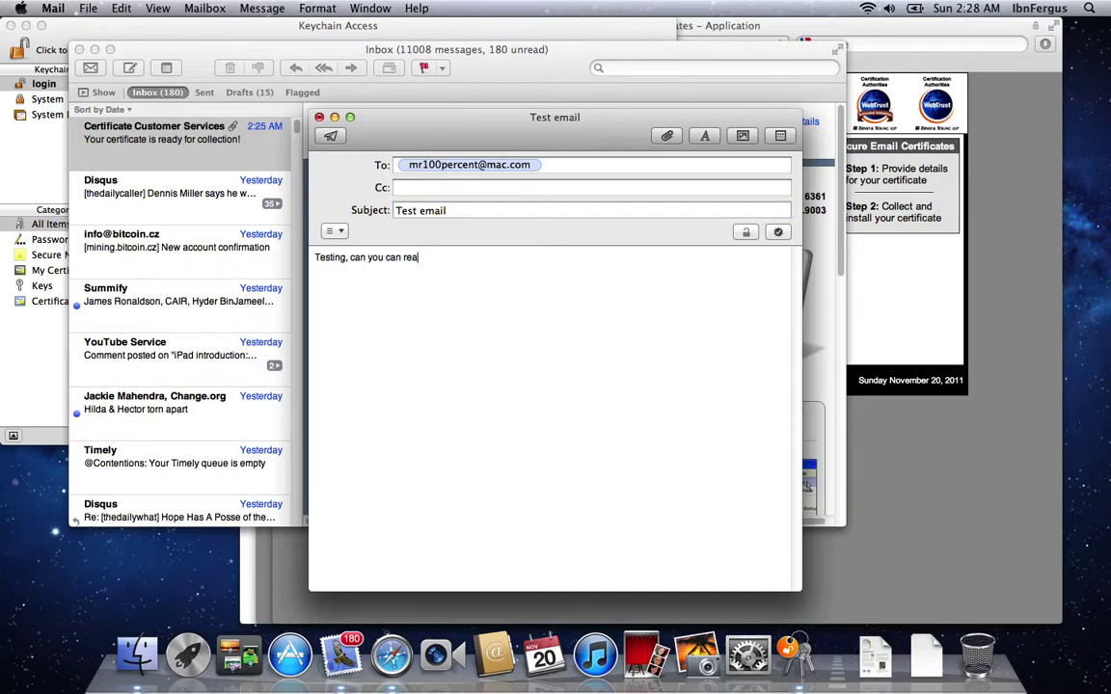
type("d this?")
key("alt+Left")
key("alt+Left")
key("shift+alt+Left")
key("BackSpace")
Step: Keep digital signing on and add your Gmail address as the Cc recipient
left_click(522, 169)
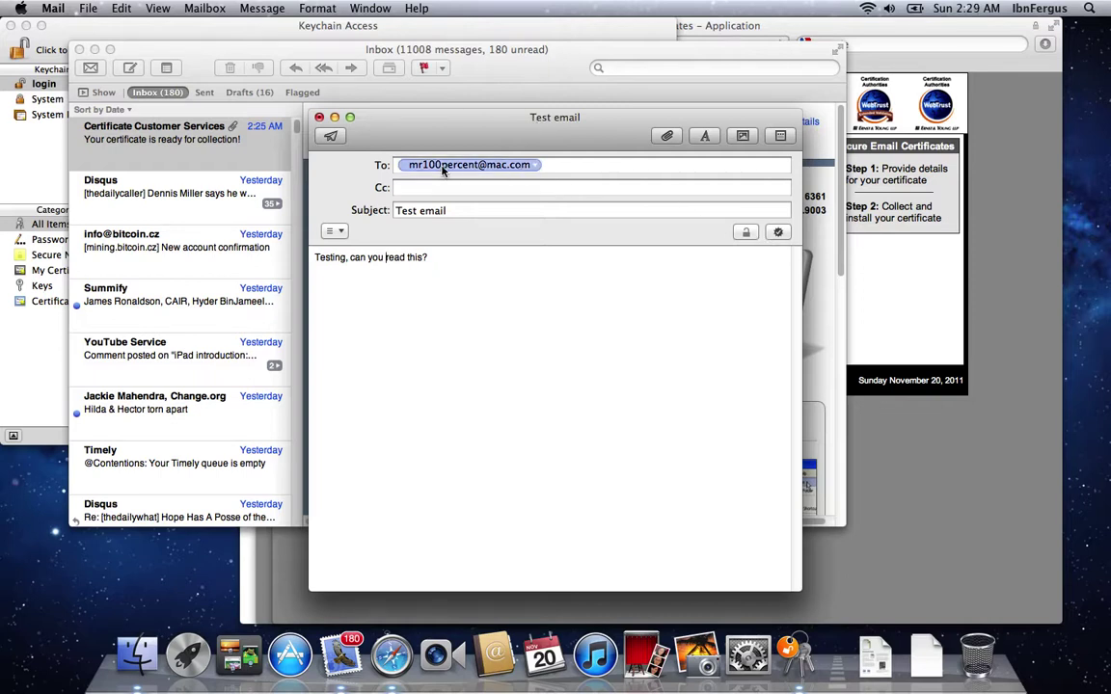
left_click(778, 236)
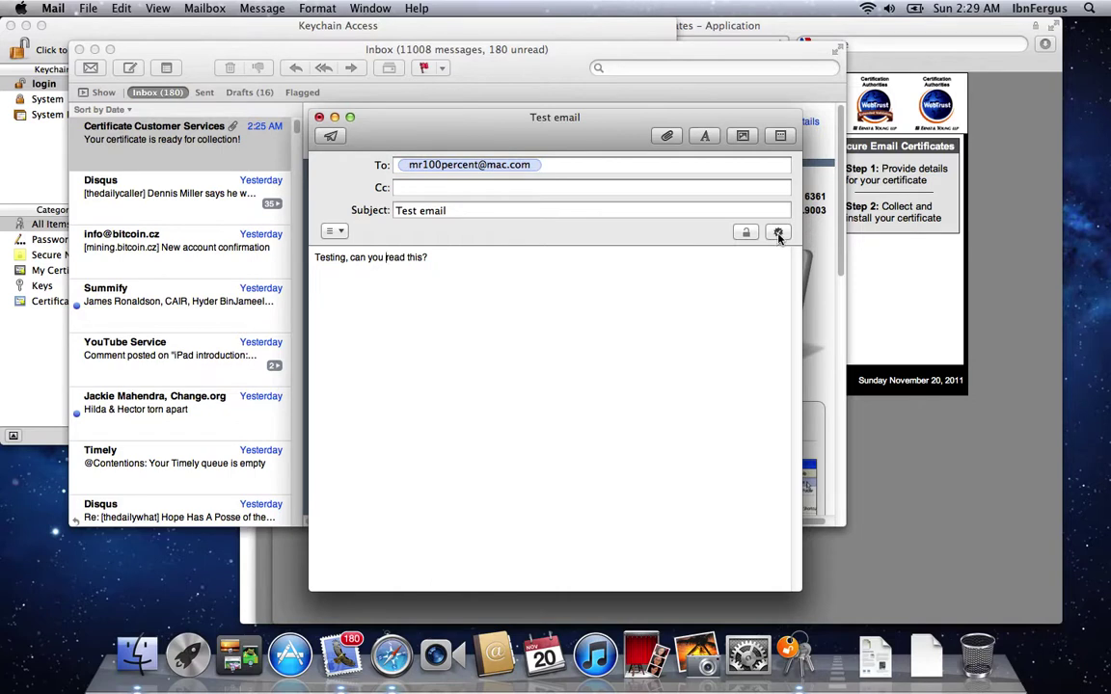
left_click(474, 186)
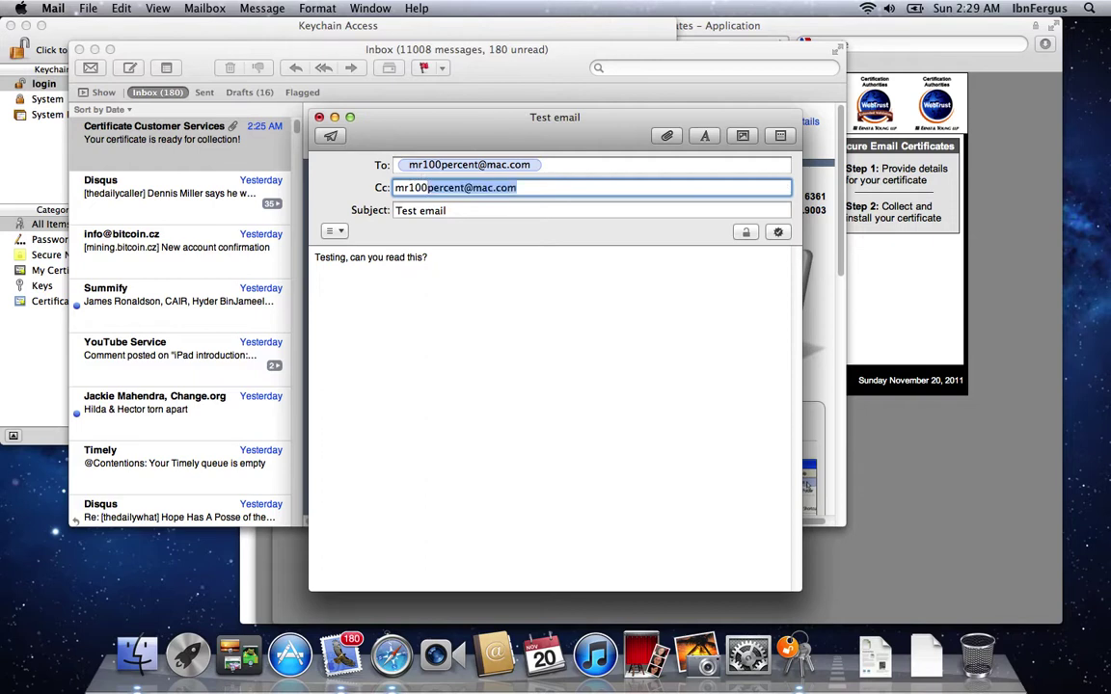
key("Return")
key("BackSpace")
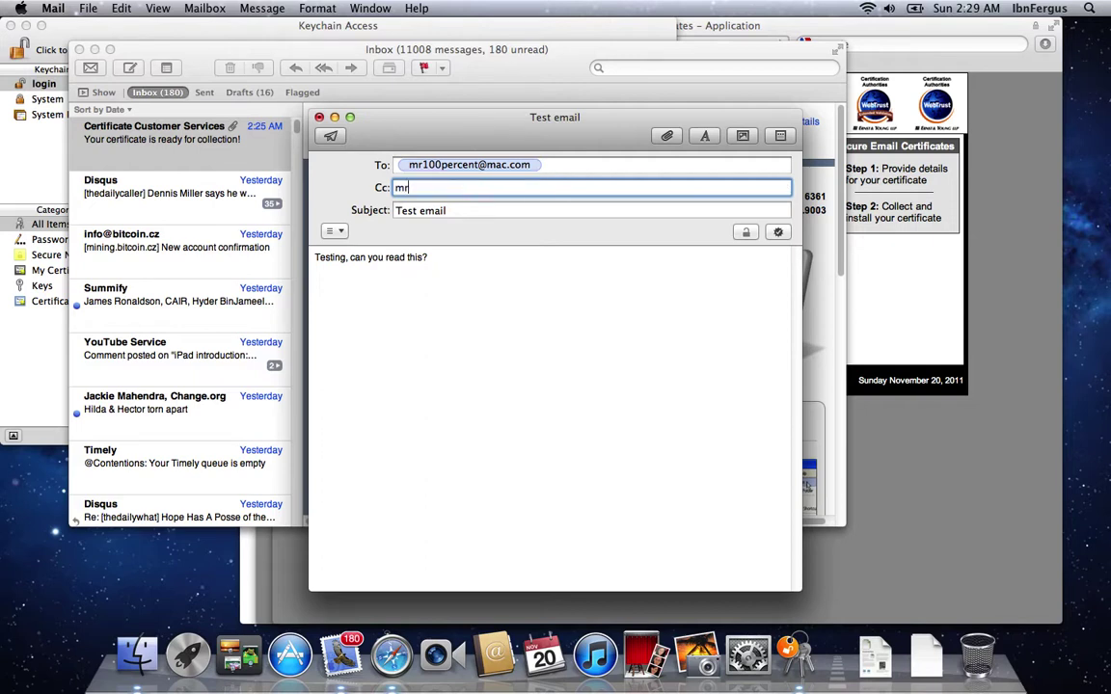
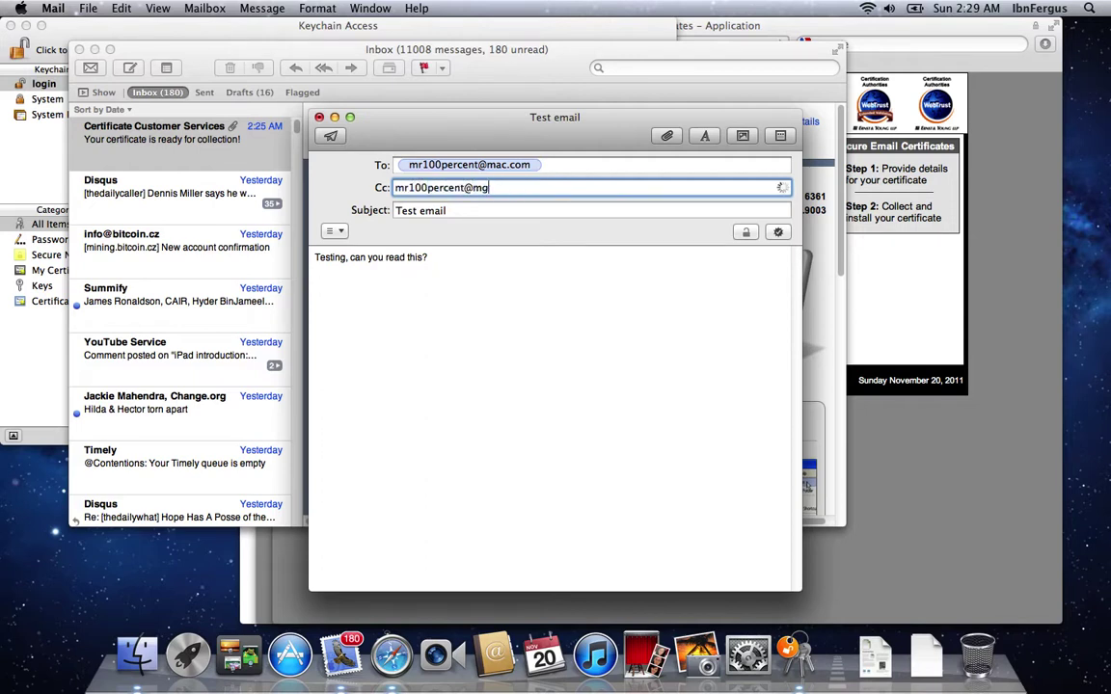
key("Tab")
Step: Send the signed Test email, always allowing the keychain signing key, then open the received copy and check for new mail
left_click(330, 136)
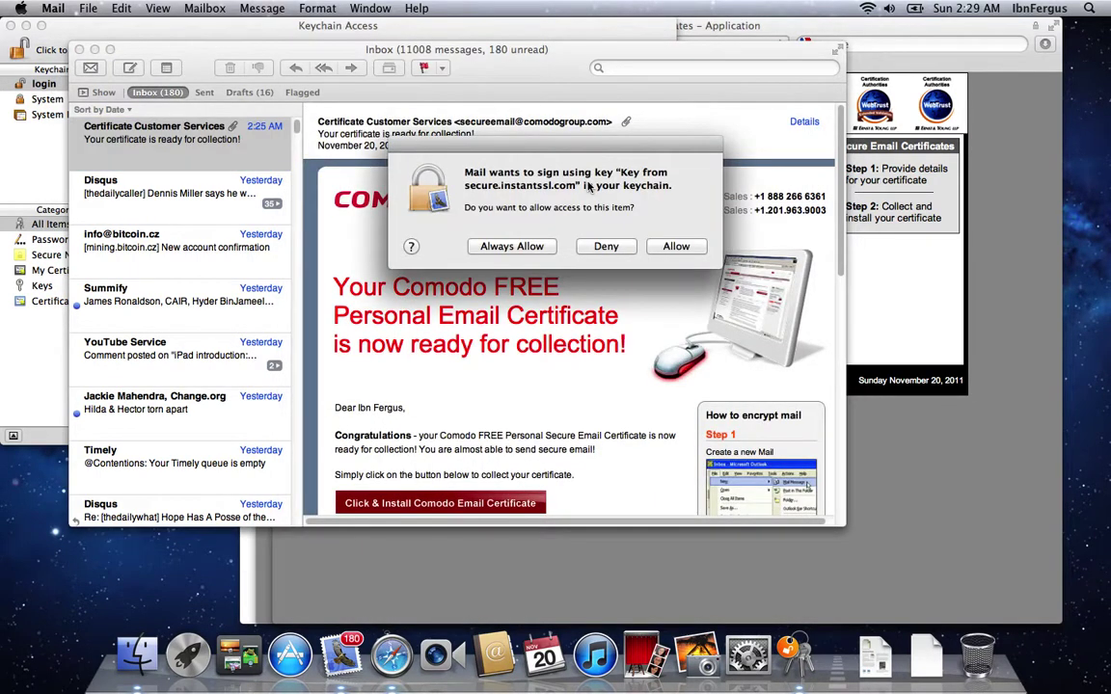
left_click(504, 245)
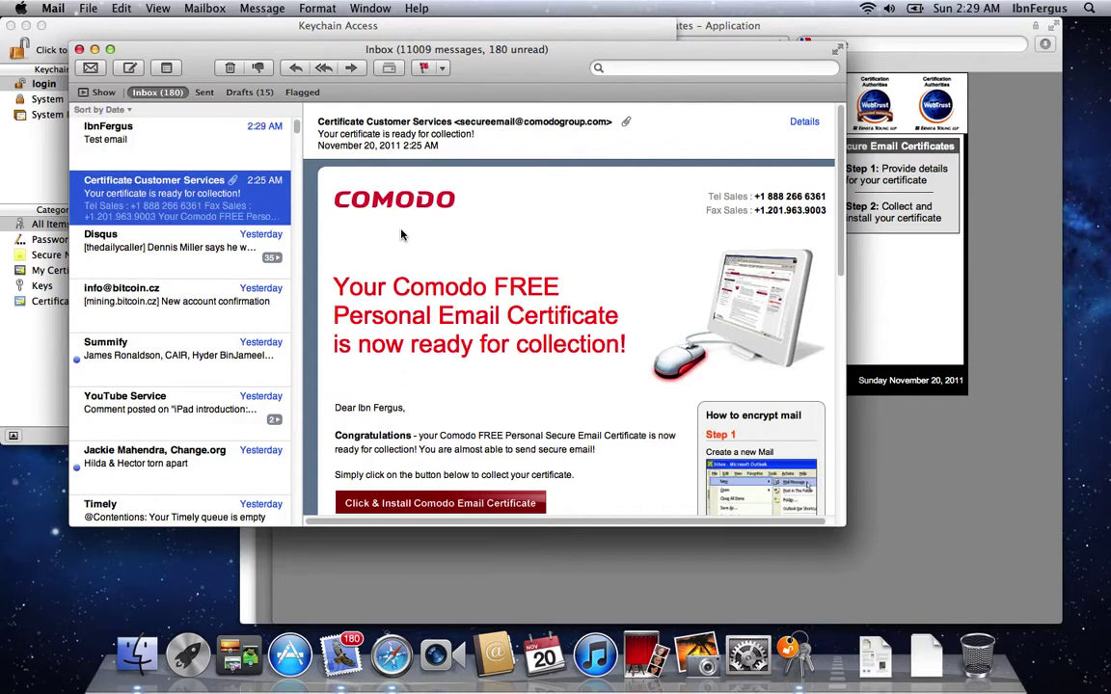
left_click(150, 141)
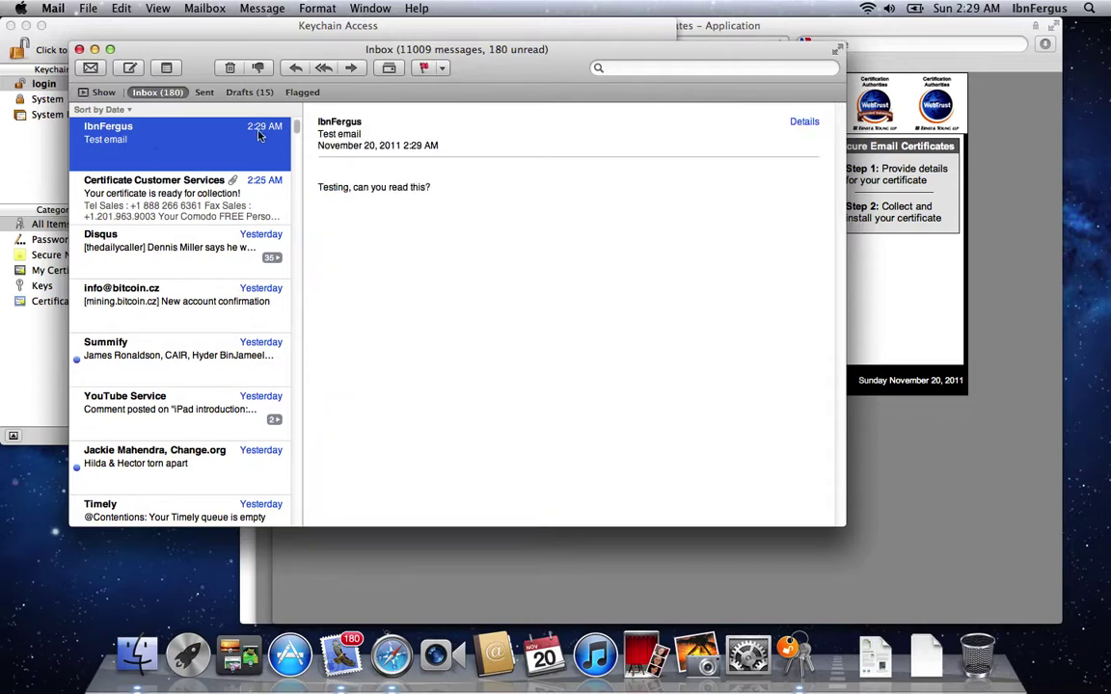
left_click(90, 68)
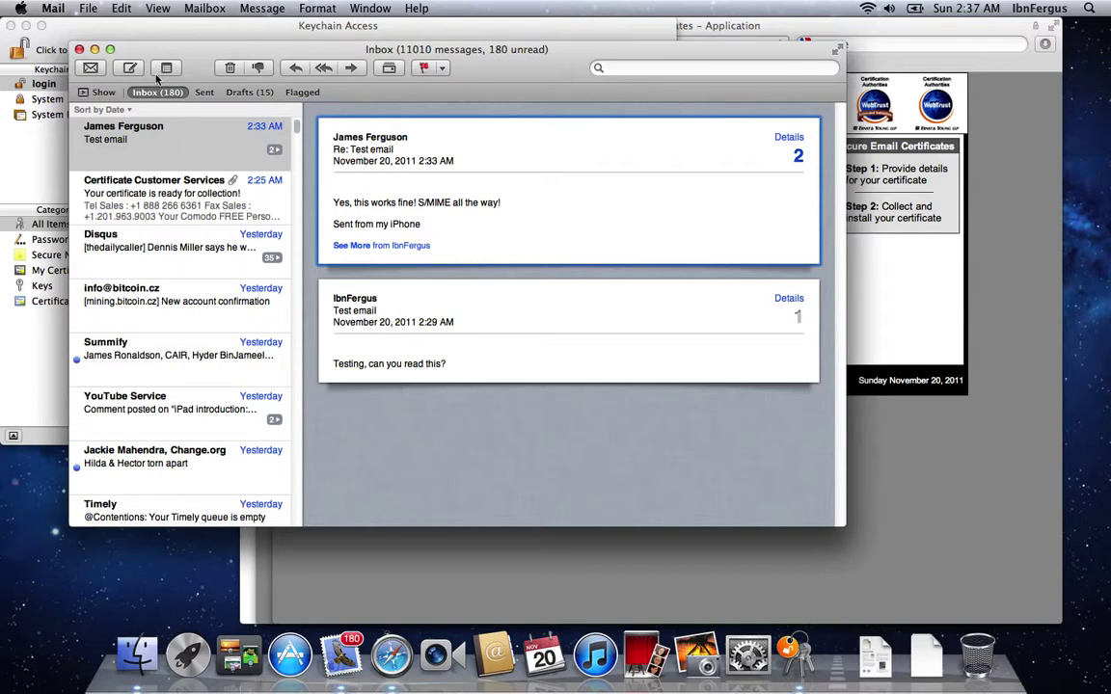
Step: Switch briefly to Keychain Access and return to Mail to see the iPhone reply
left_click(34, 158)
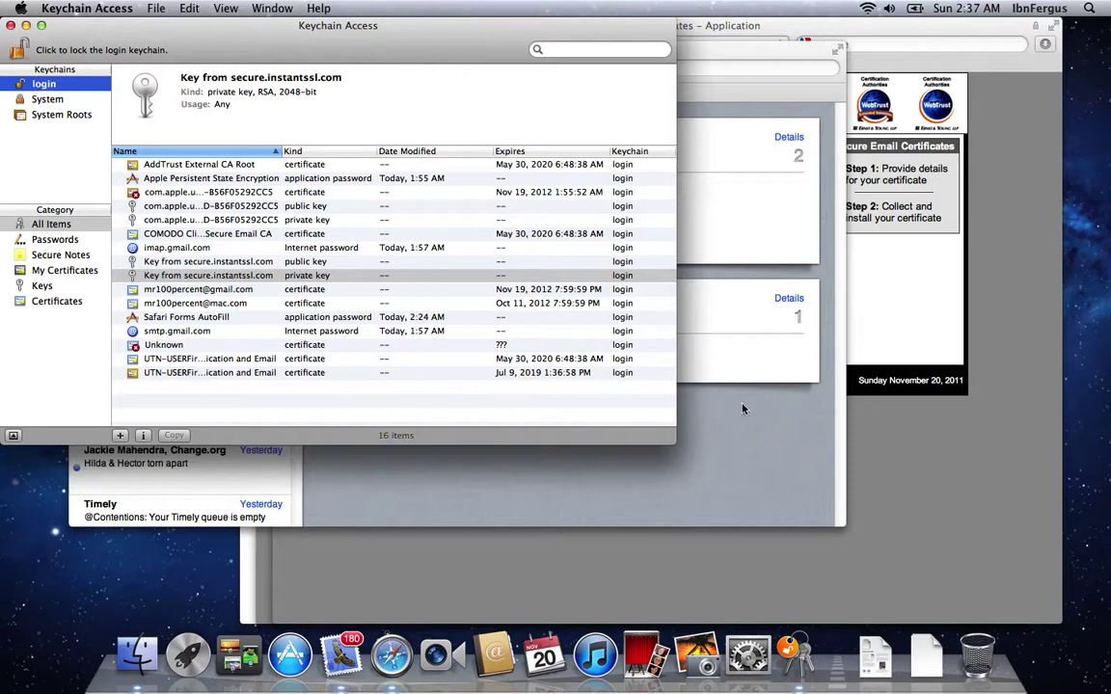
left_click(748, 454)
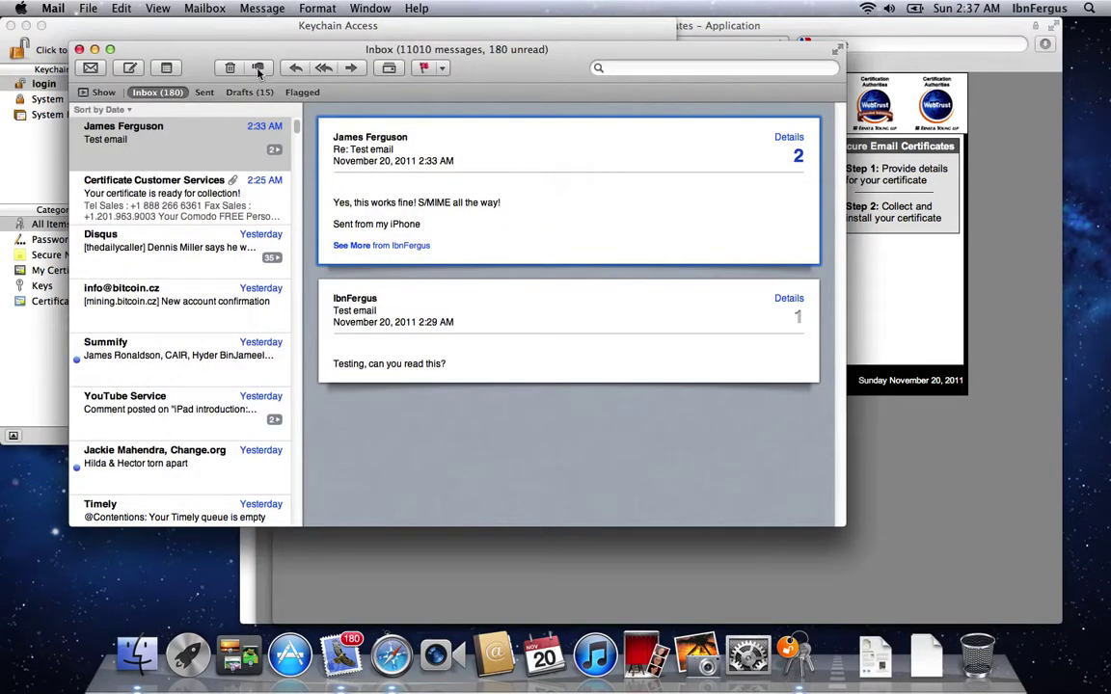
Step: Send an encrypted reply reading 'Awesome. This is an encrypted email. How do you like it?'
left_click(295, 70)
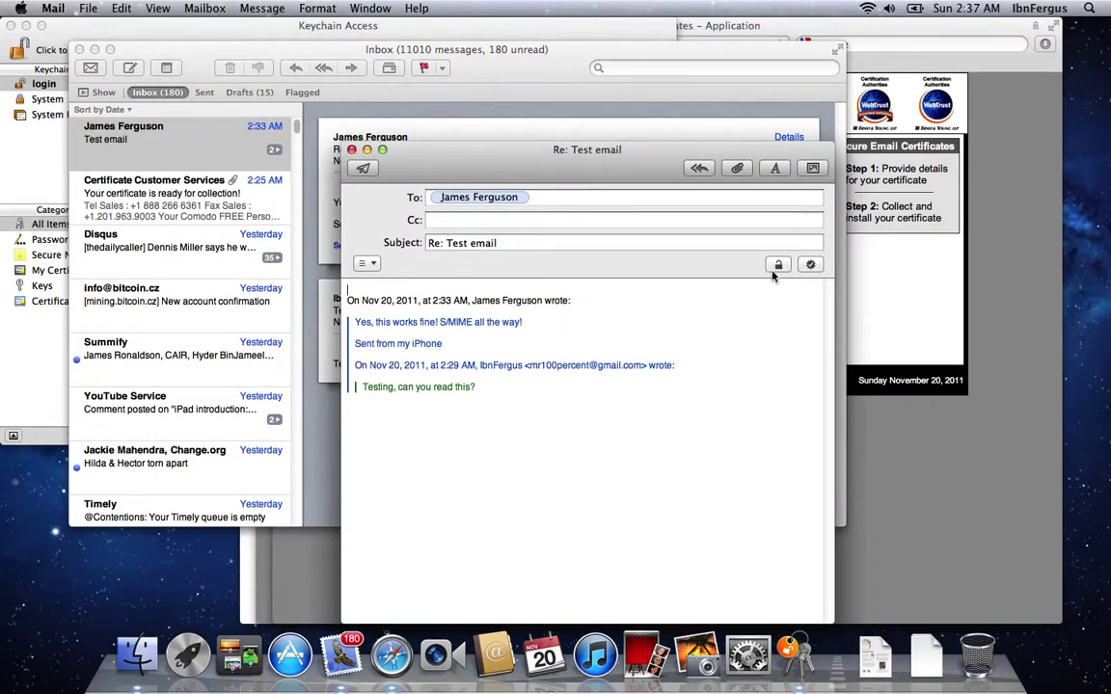
left_click(781, 268)
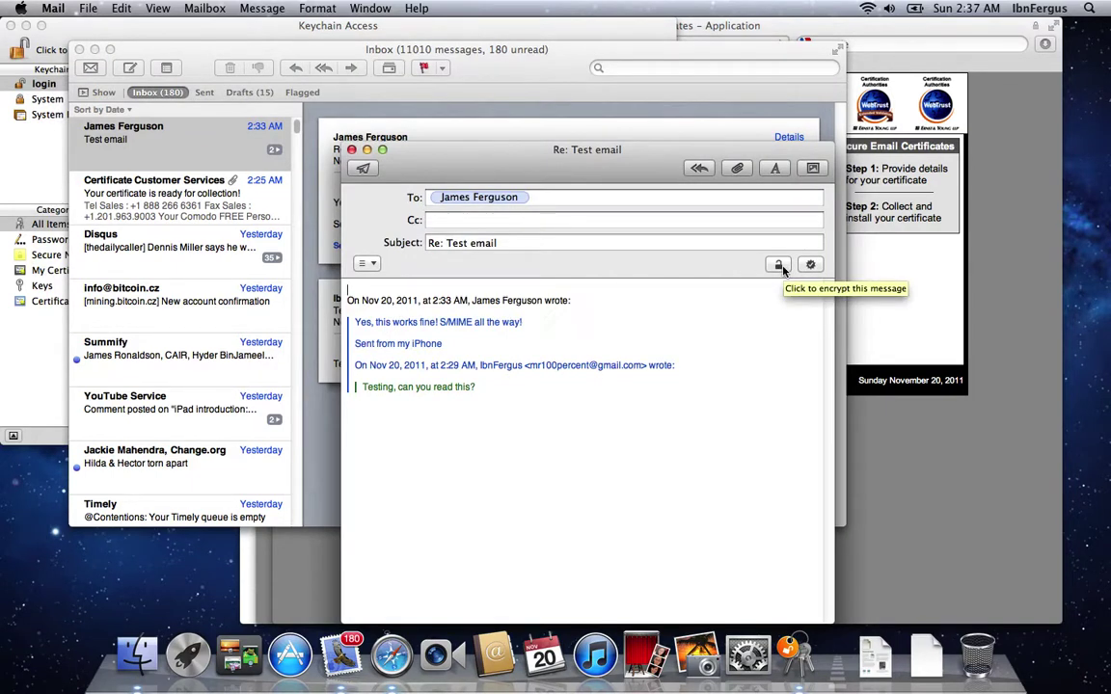
left_click(780, 266)
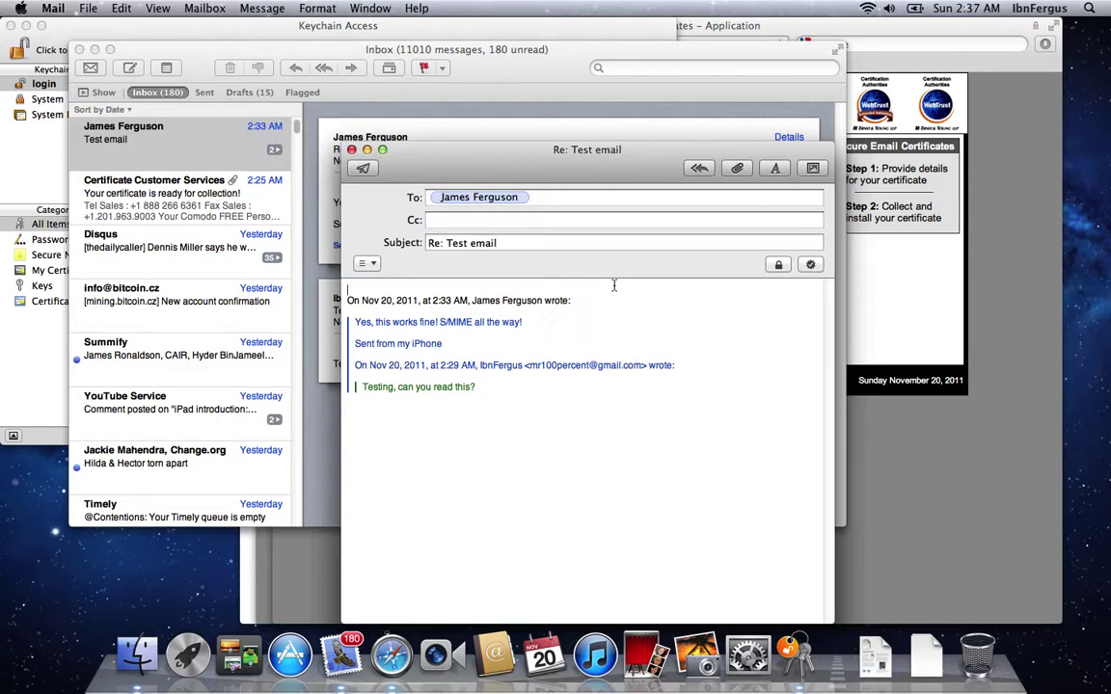
key("Return")
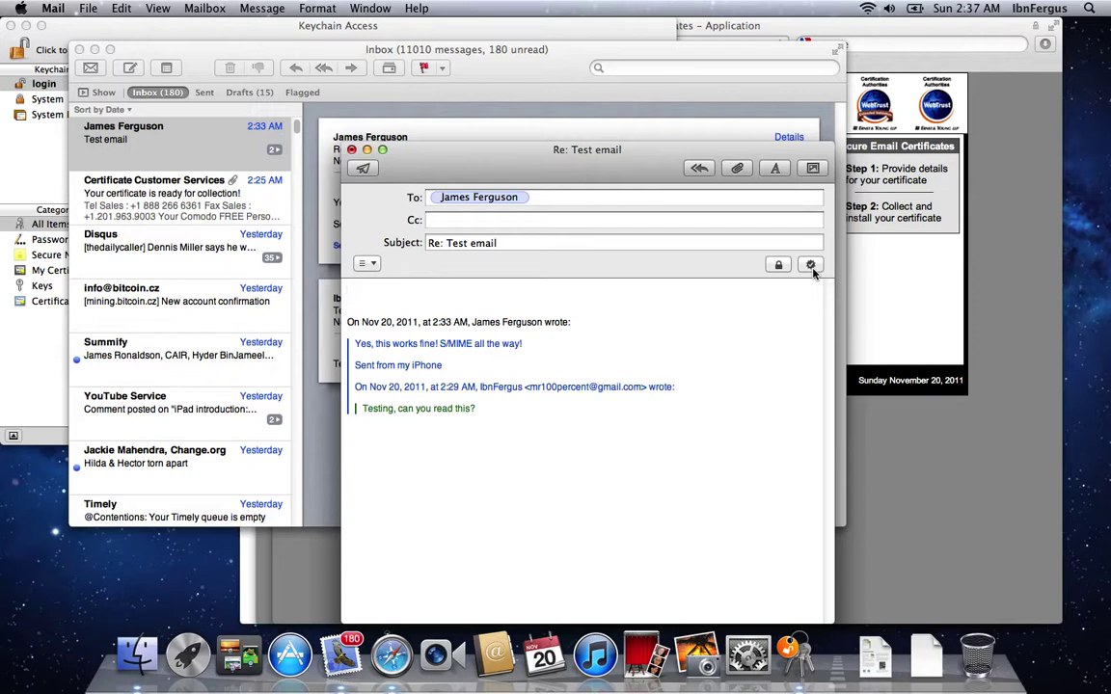
type("Awesome. This")
type("is an encrypted emai")
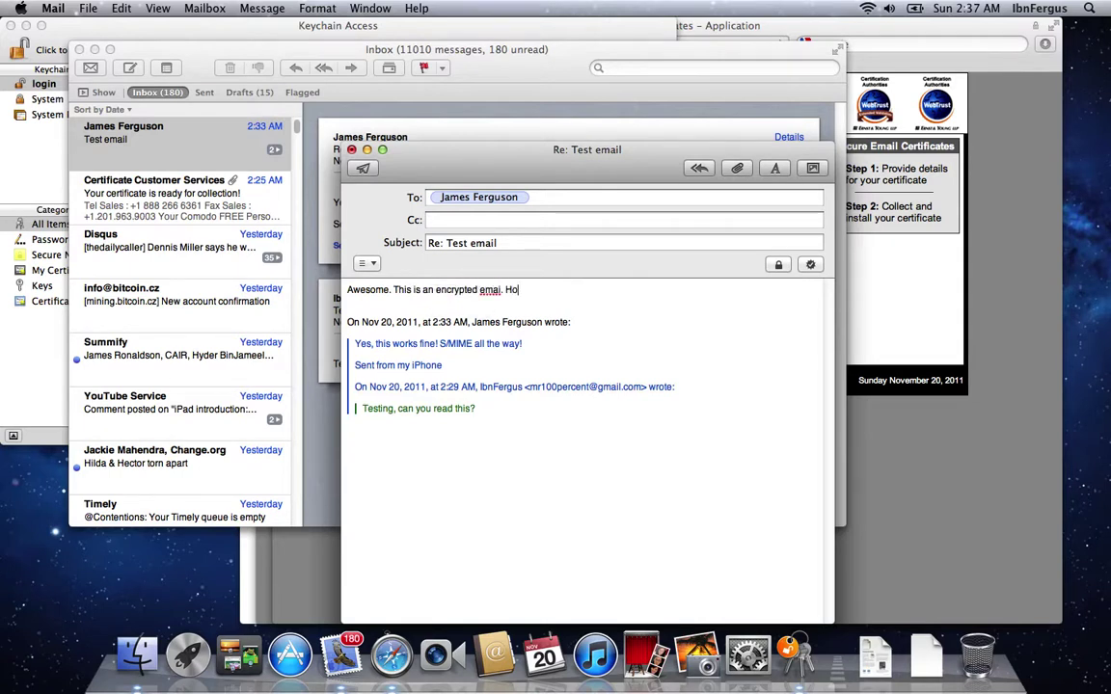
type("l.H")
key("BackSpace")
type("How do you like it?")
left_click(363, 168)
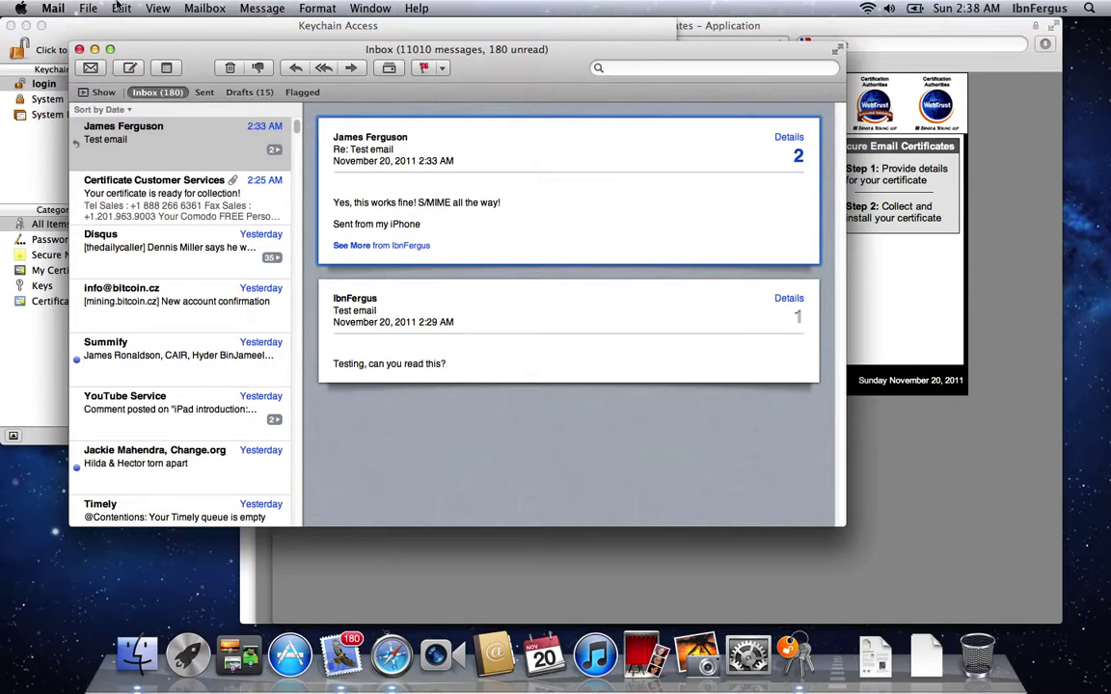
Step: Show the Raw Source of Re: Test email and scroll through its base64 pkcs7-mime body
left_click(155, 8)
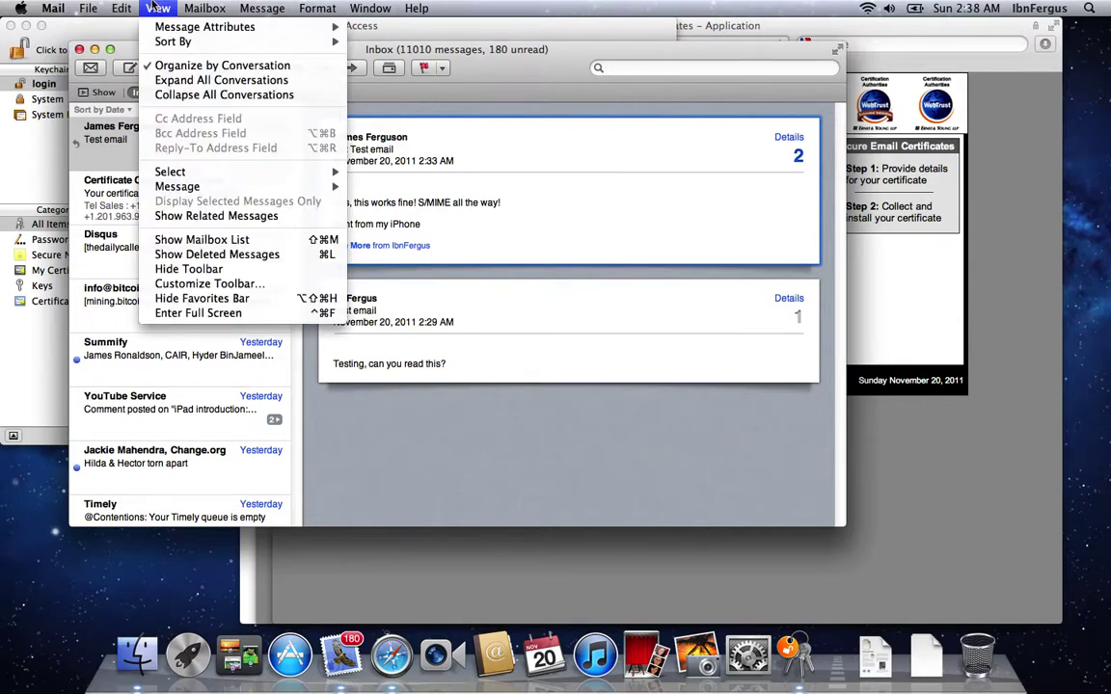
mouse_move(176, 187)
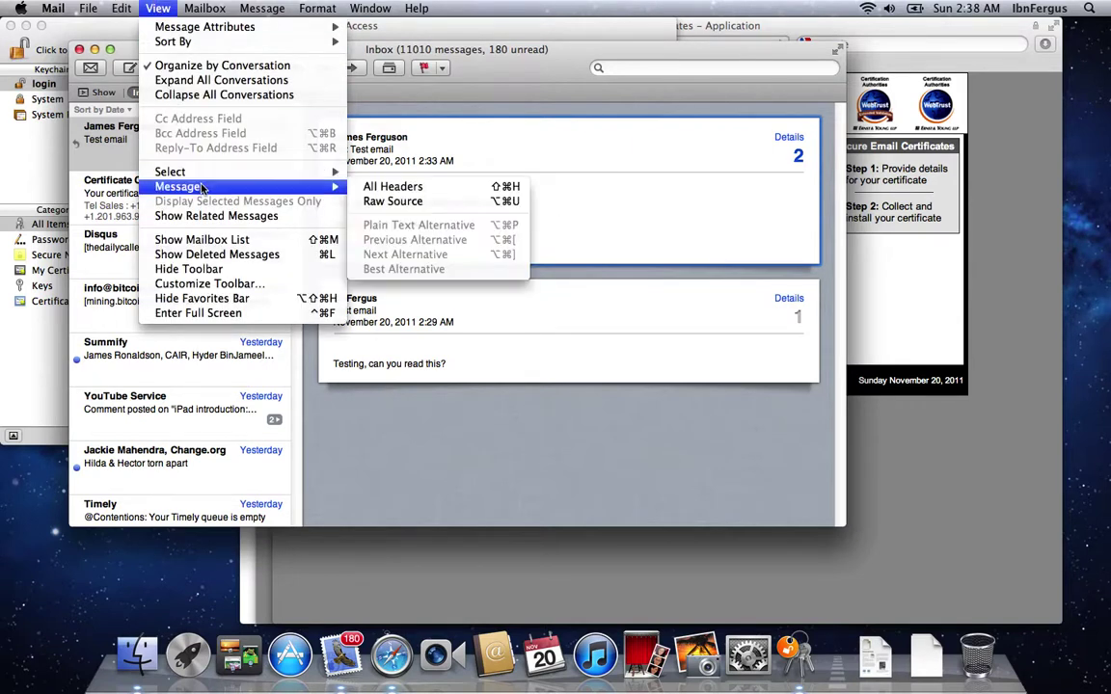
left_click(389, 202)
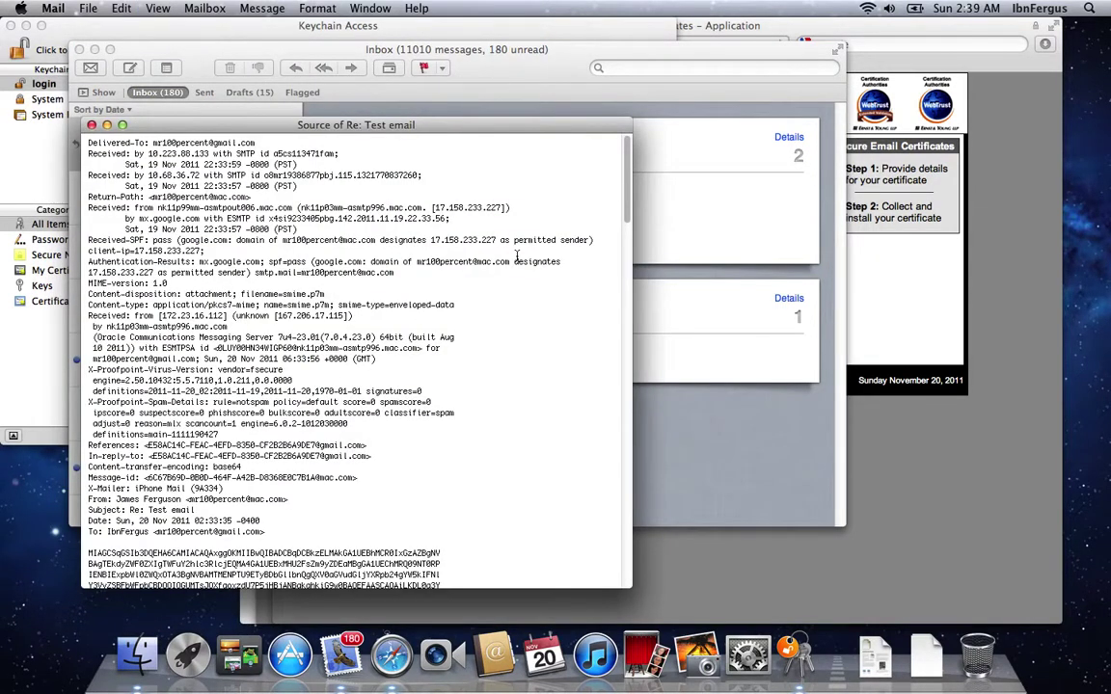
scroll(517, 255, "down", 10)
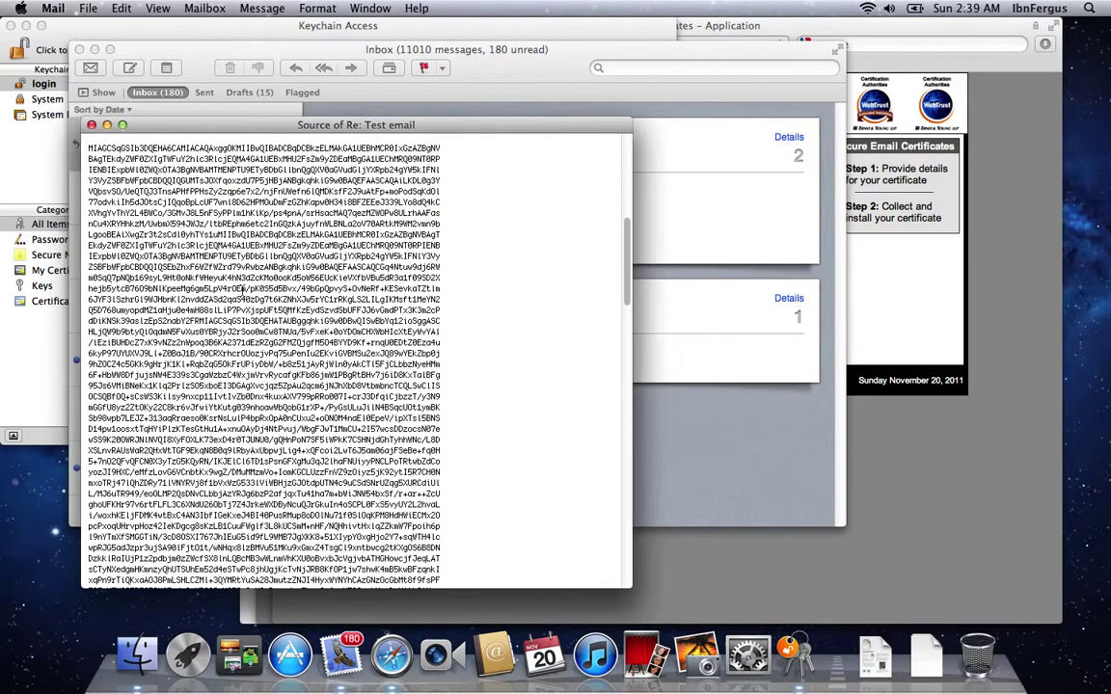
scroll(241, 290, "down", 20)
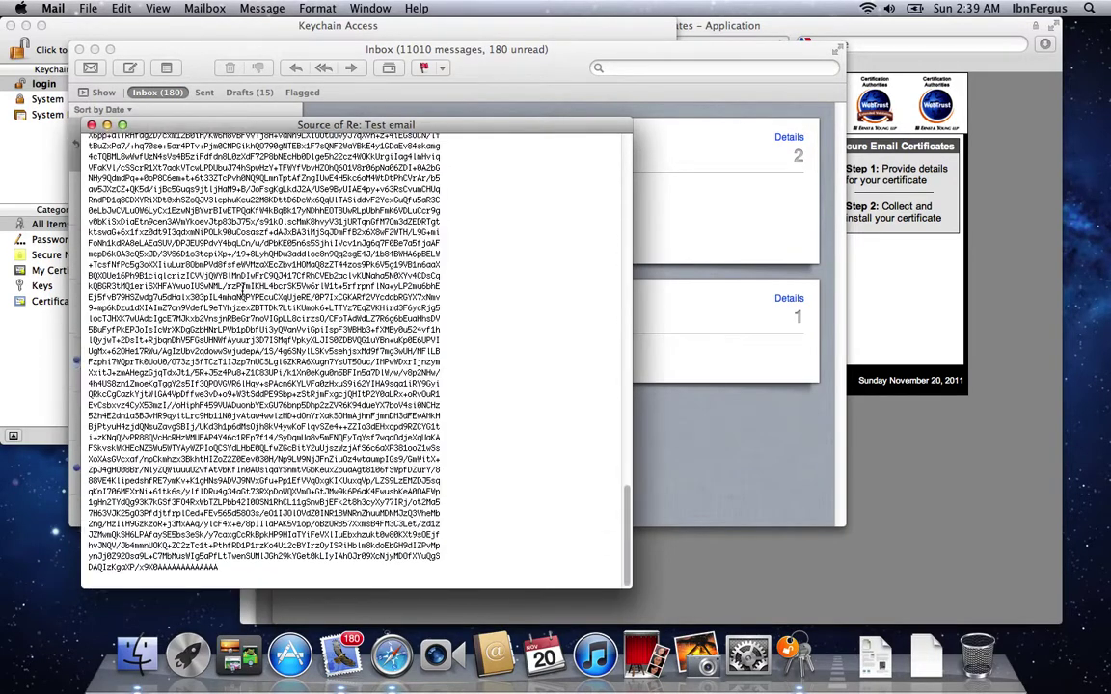
scroll(231, 289, "up", 20)
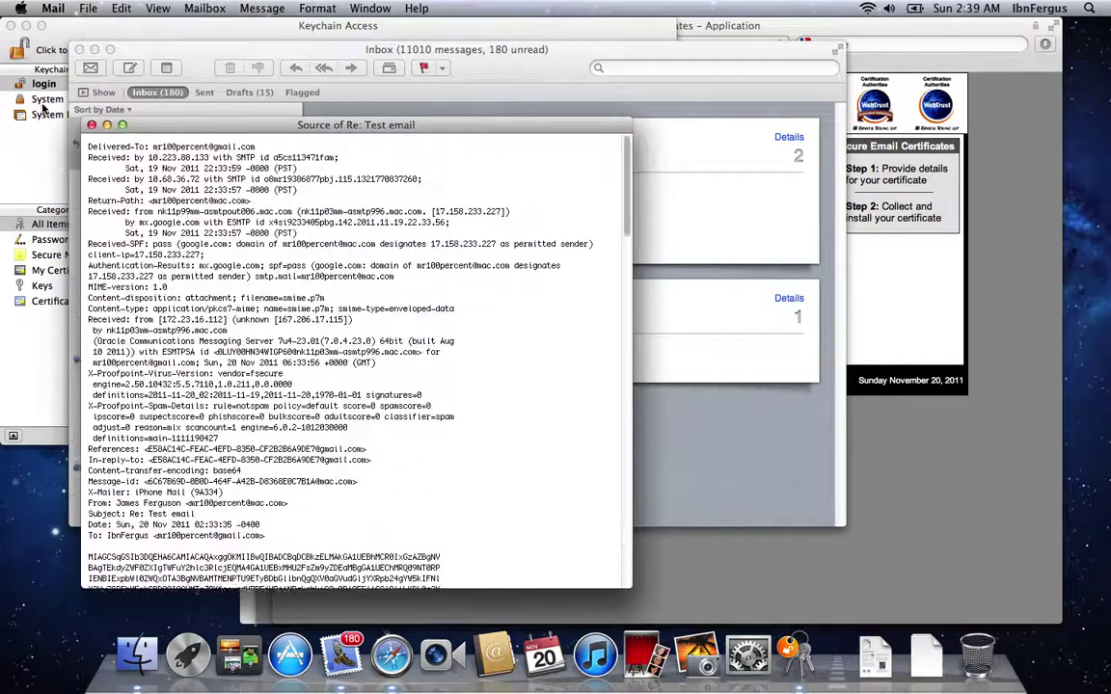
Step: Close the Source window and review the decrypted reply text in the Test email thread
left_click(91, 127)
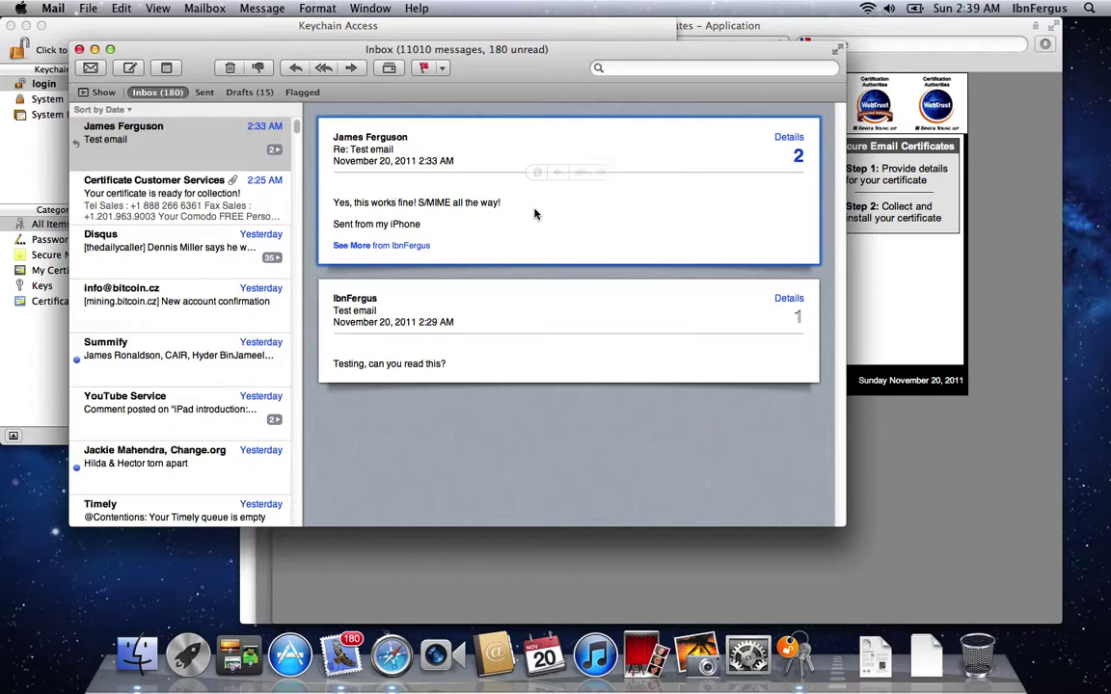
left_click_drag(432, 226, 304, 179)
left_click(356, 186)
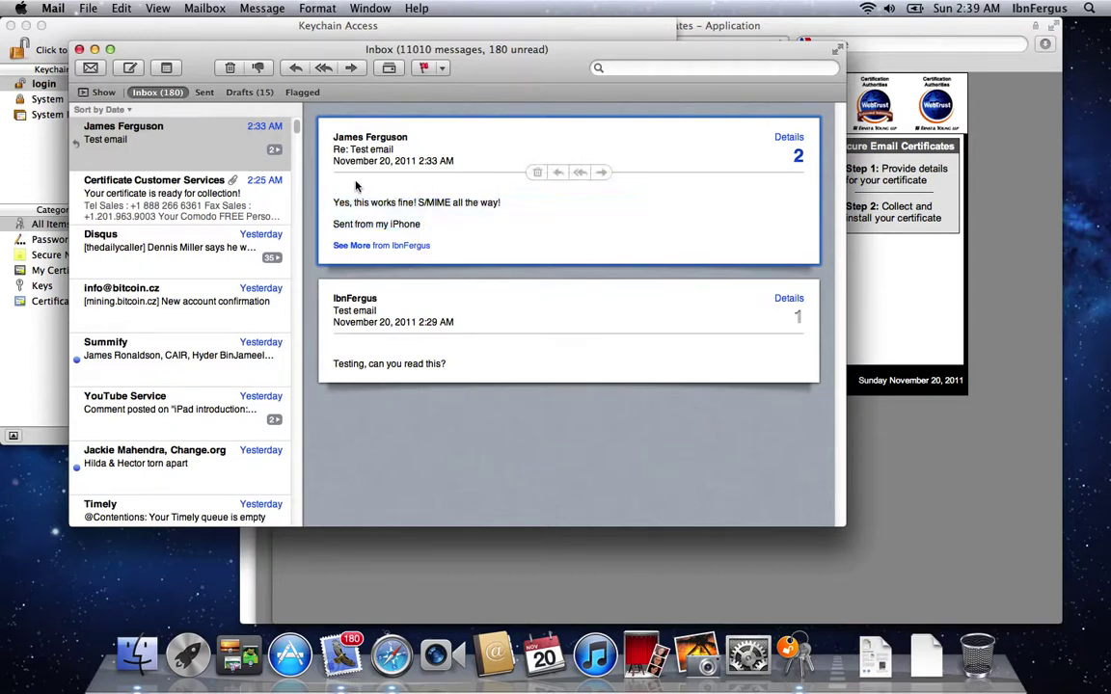